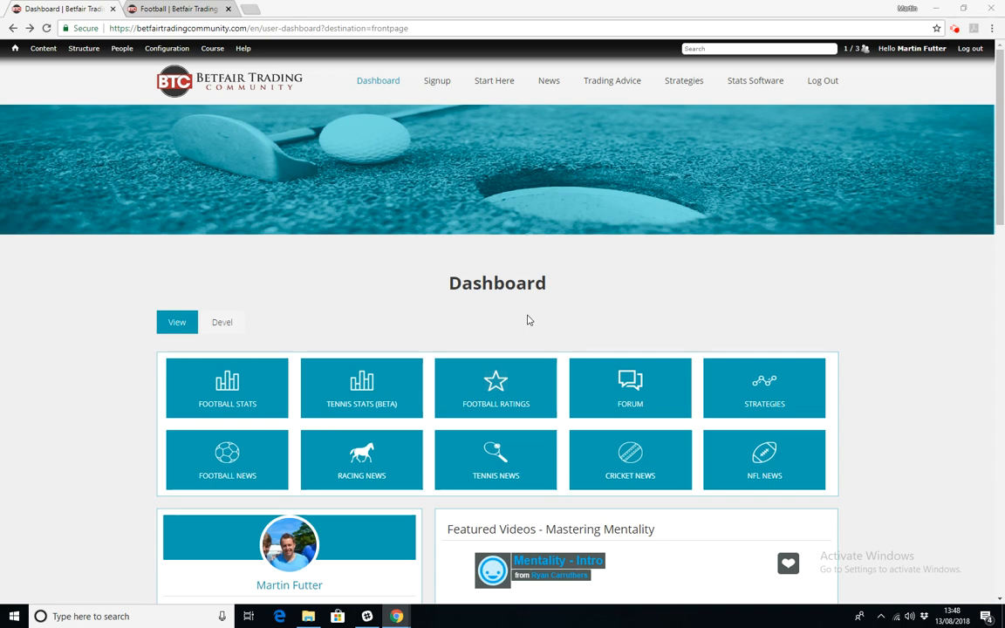
Open the football statistics page and list the matches that qualify for the saved Over 2.5 basic filter
mouse_move(763, 86)
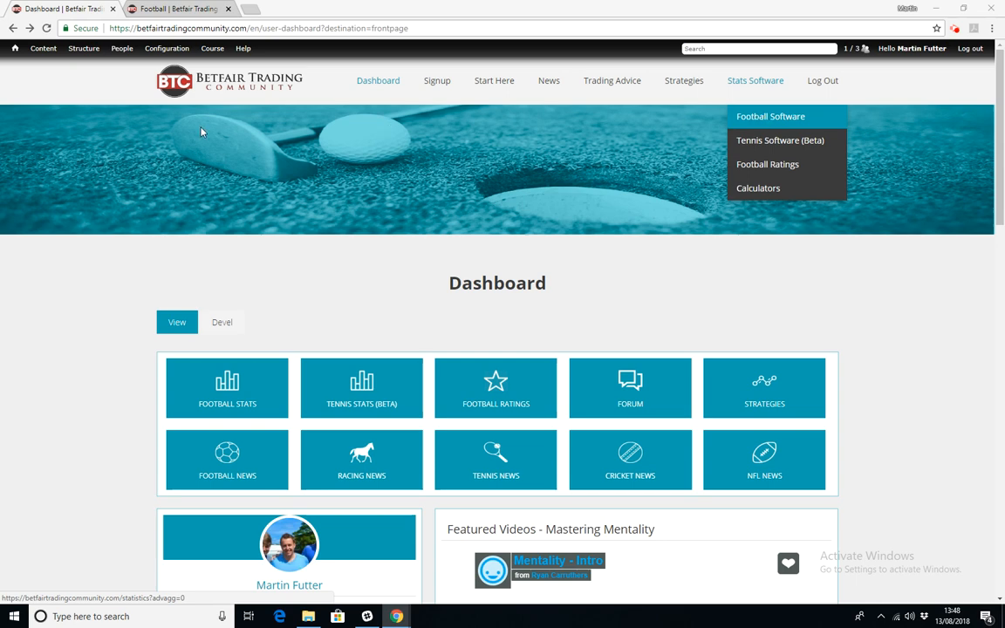
left_click(167, 8)
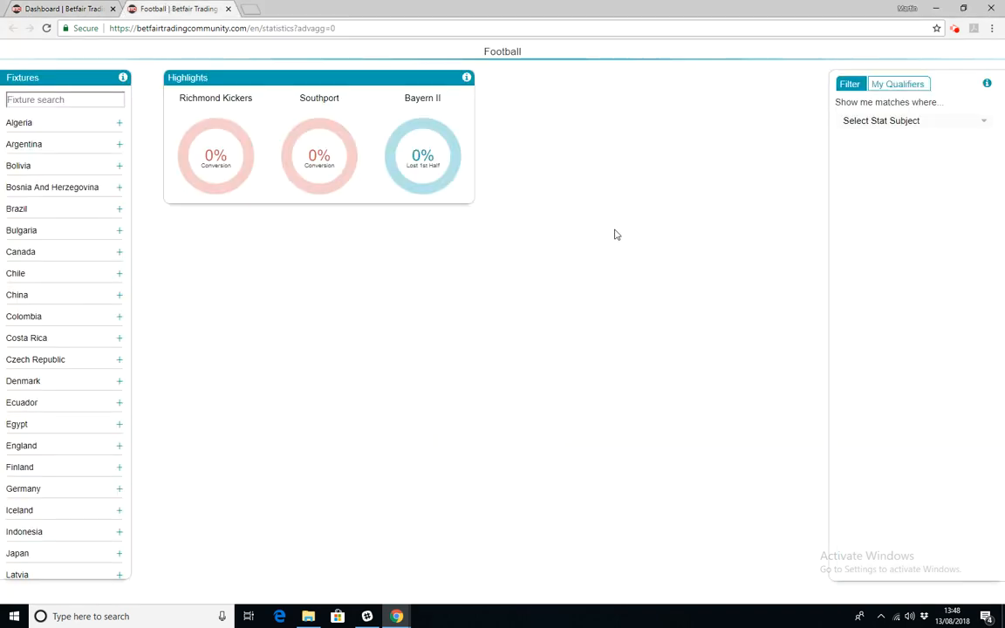
left_click(888, 85)
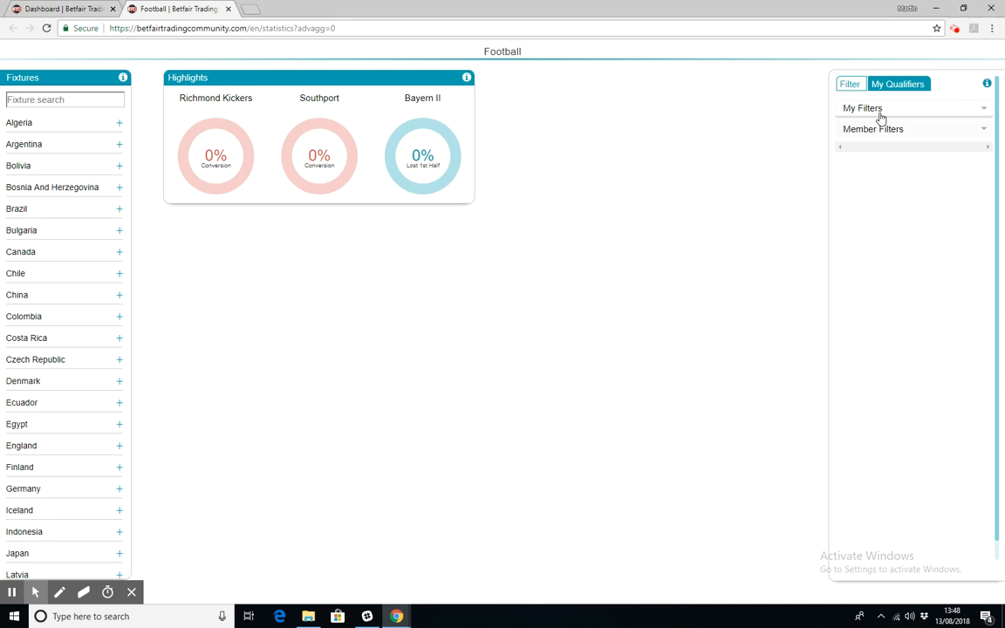
left_click(880, 112)
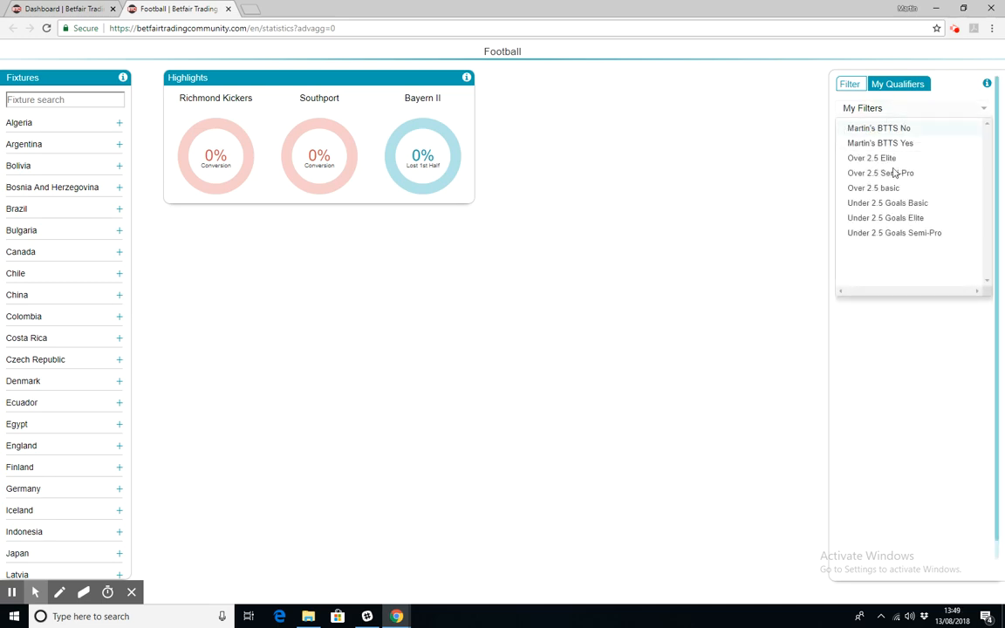
left_click(898, 194)
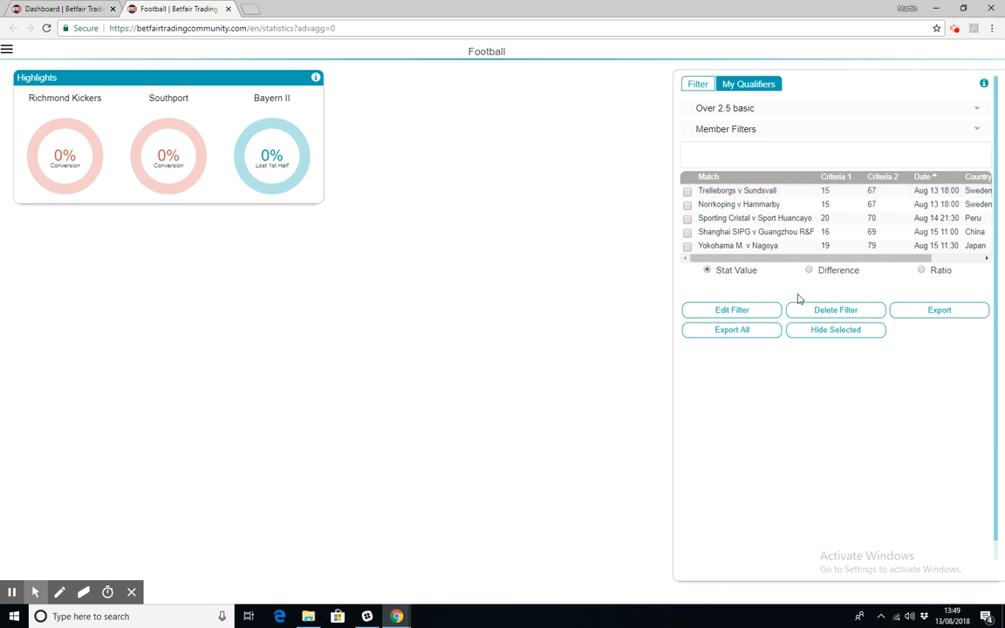
Open the Over 2.5 basic filter for editing to examine its league restriction list, and save the filter
left_click(747, 311)
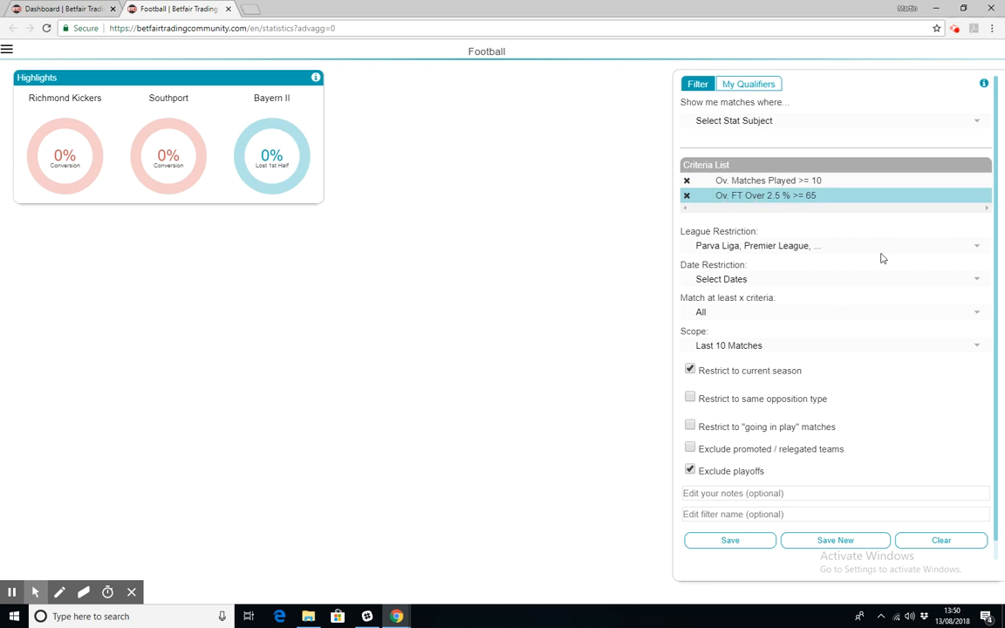
left_click(820, 248)
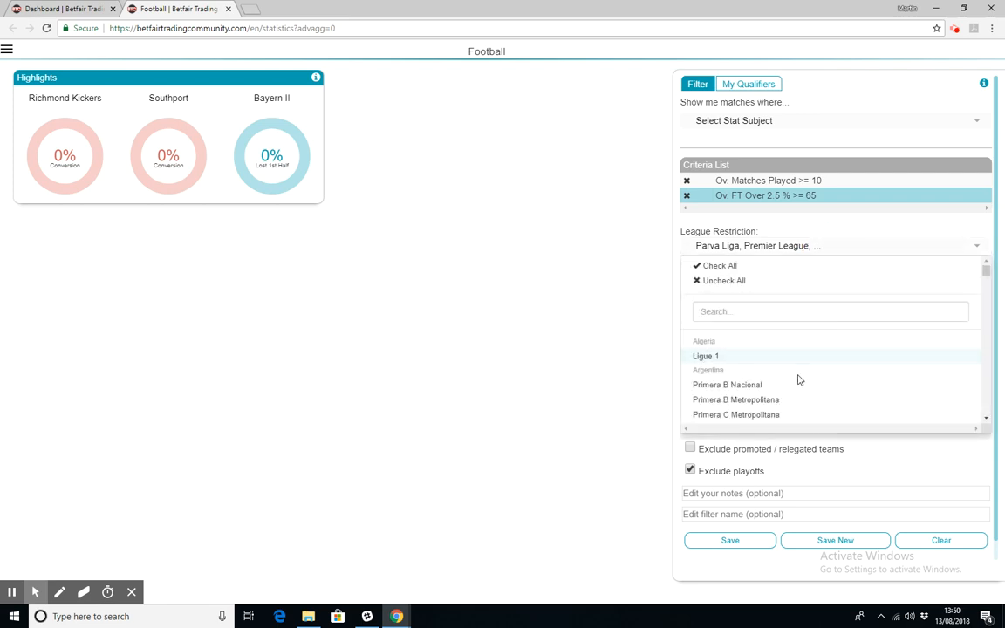
scroll(796, 378, "down", 1)
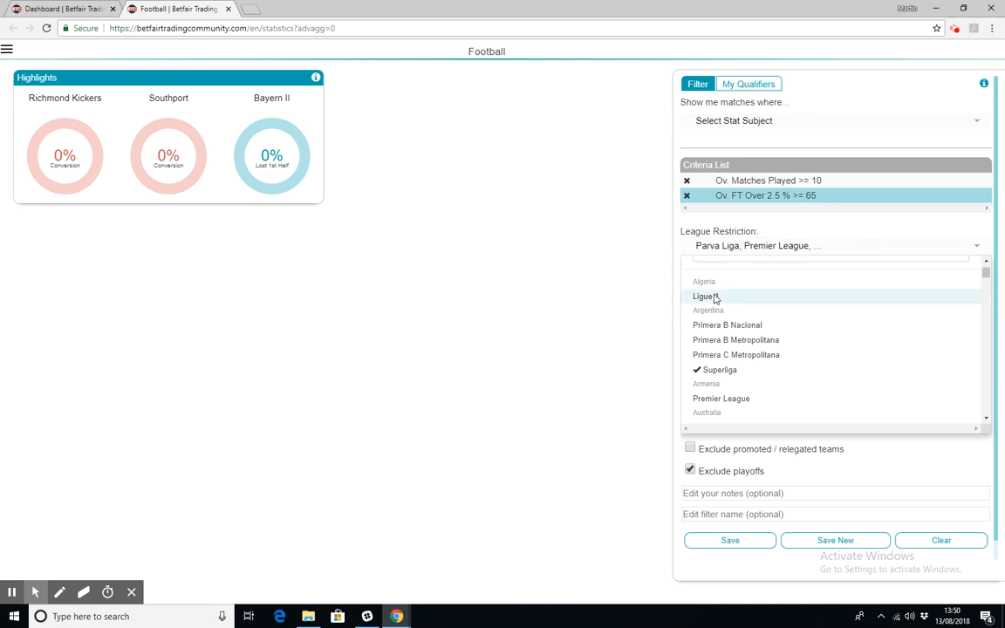
left_click(750, 375)
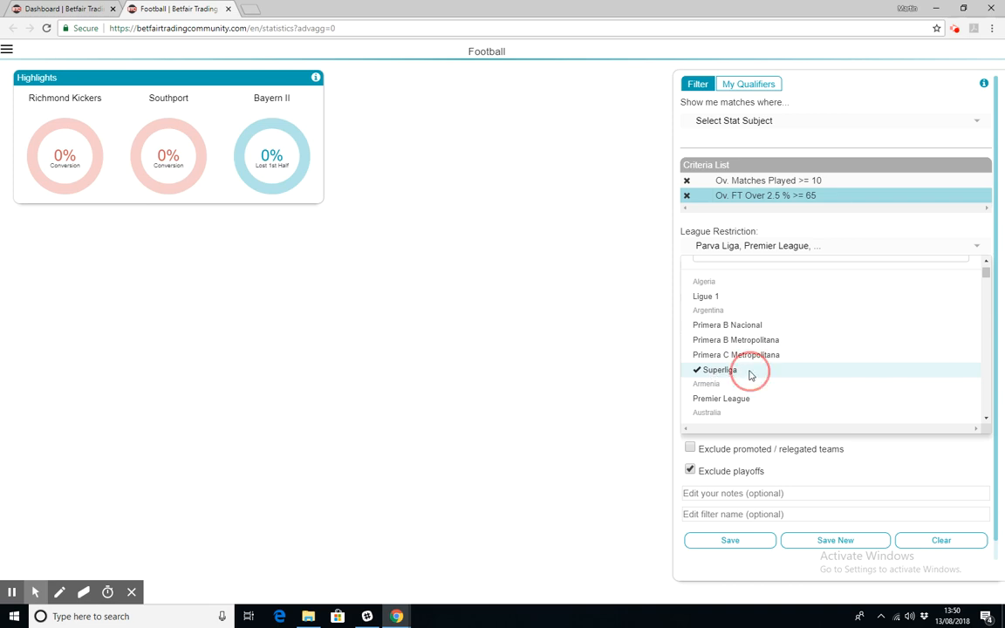
left_click(597, 374)
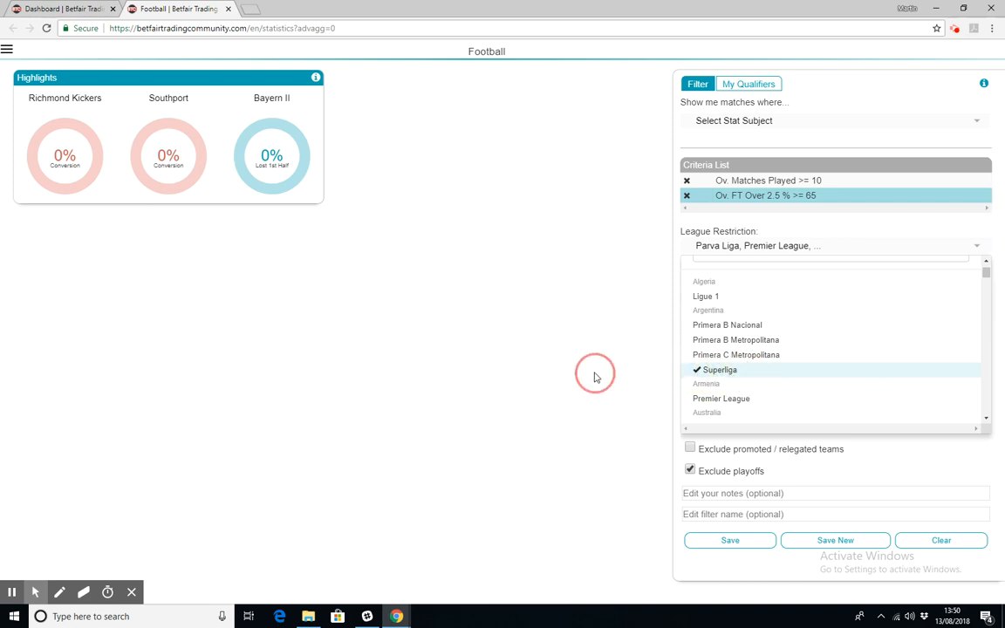
left_click(734, 248)
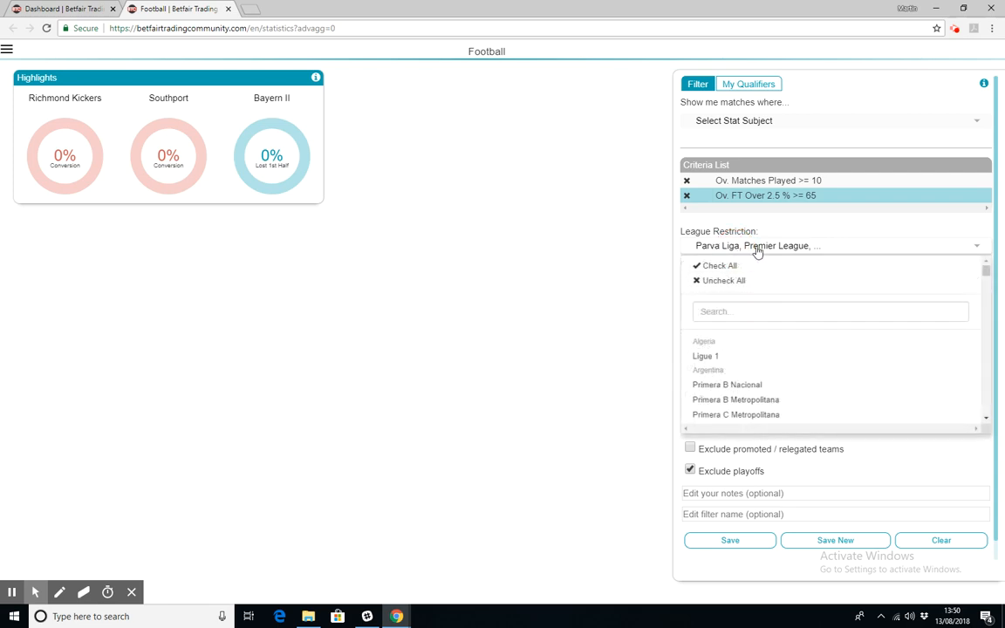
scroll(759, 359, "down", 1)
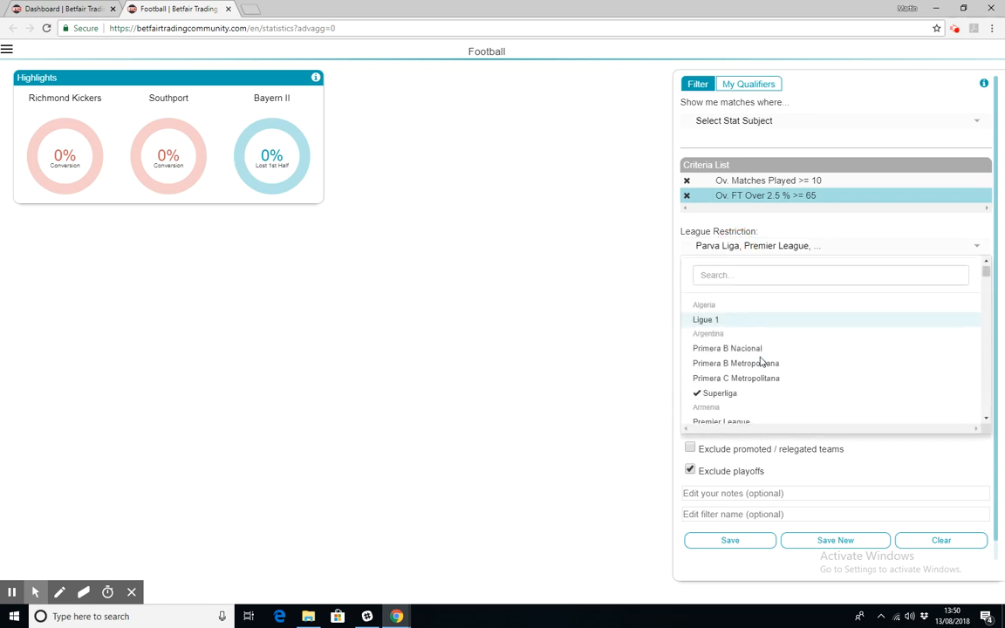
left_click(624, 359)
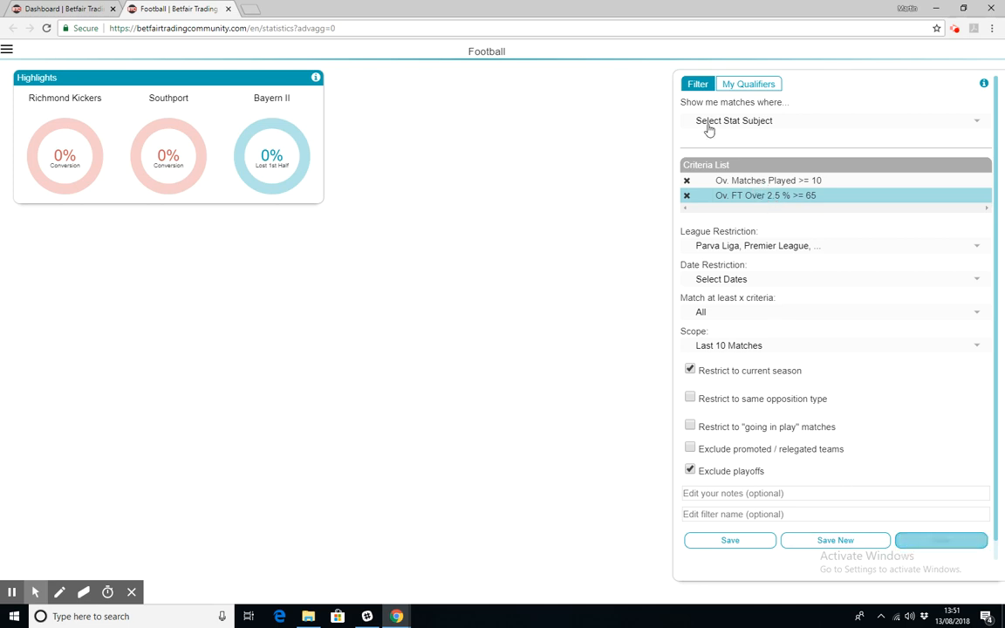
left_click(694, 84)
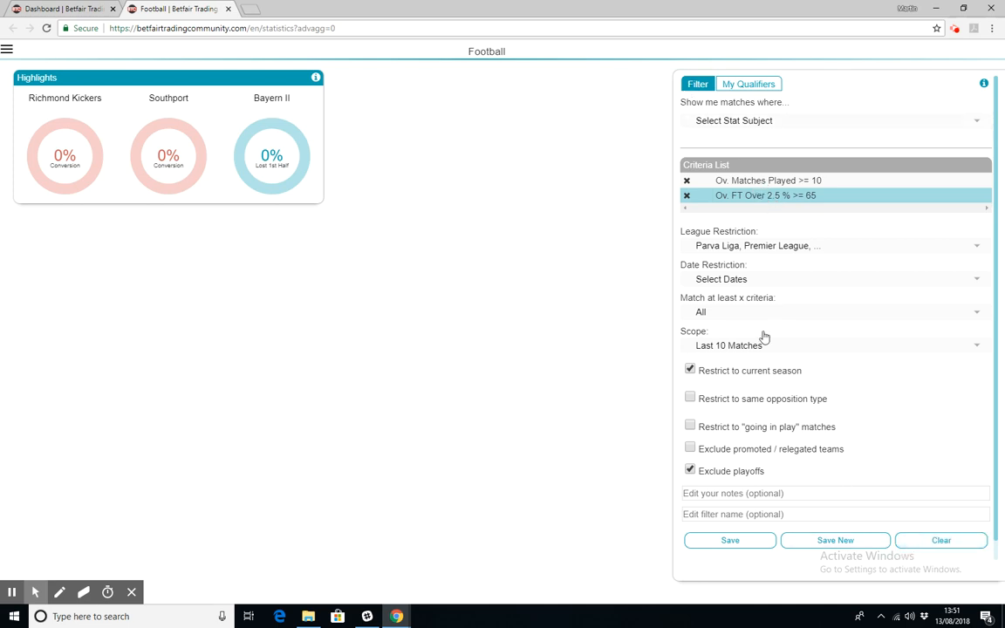
left_click(754, 540)
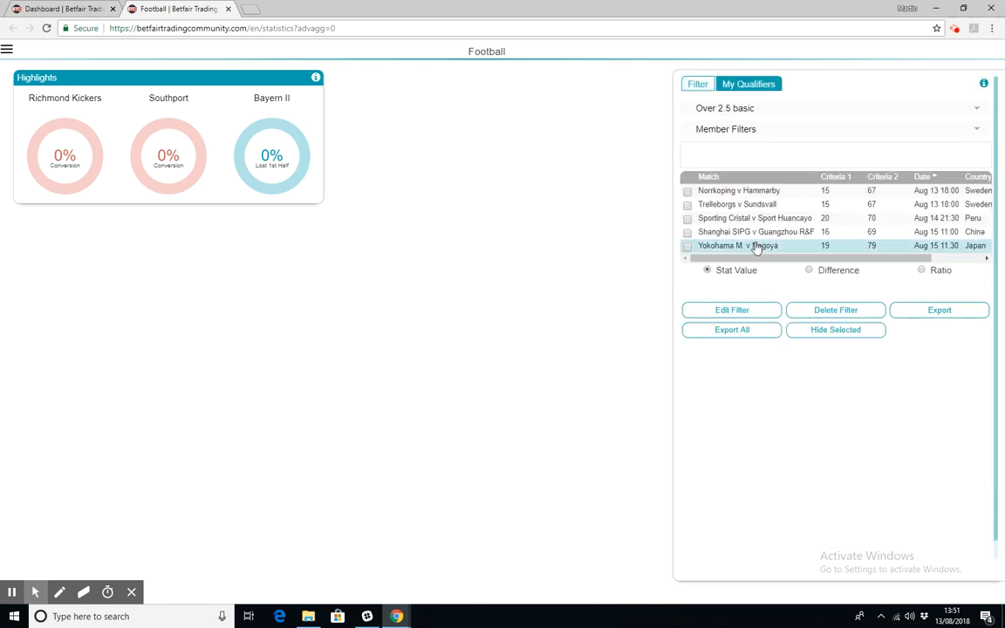
Start a new match filter with the subject Overall, the stat type Total and the stat Matches Played
left_click(696, 85)
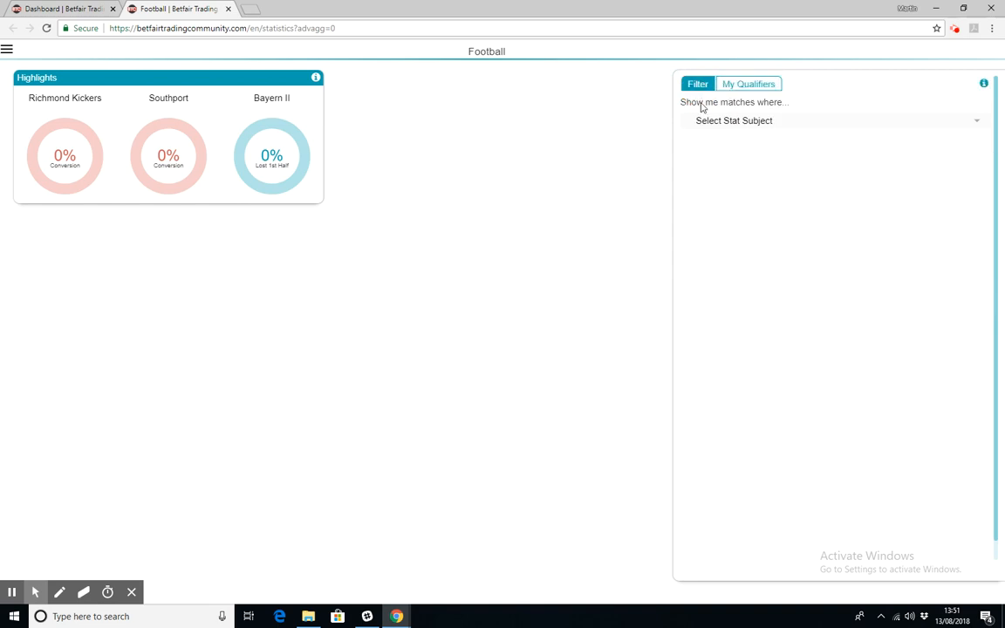
left_click(715, 126)
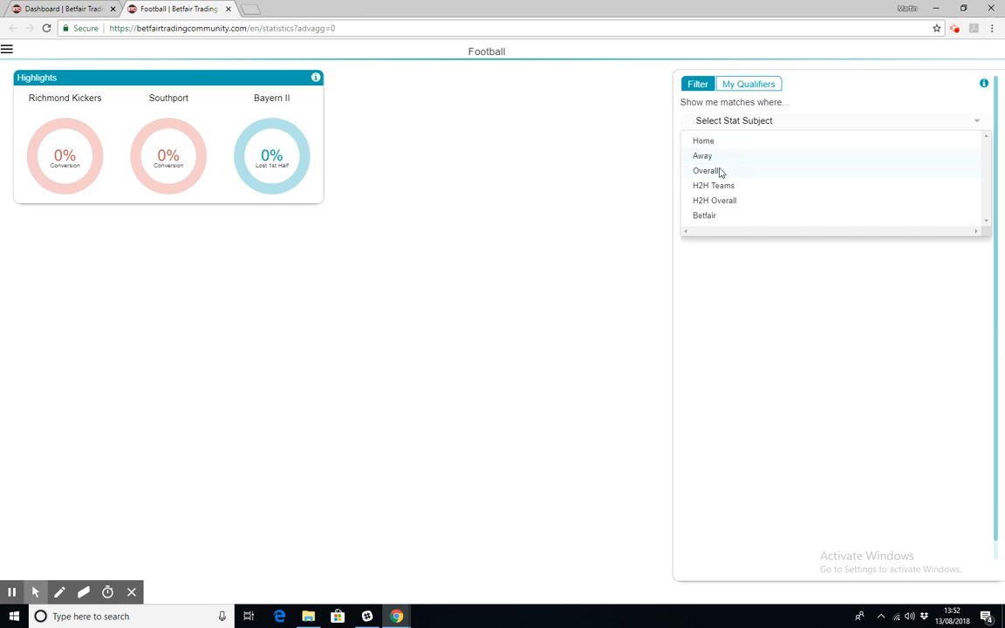
left_click(719, 172)
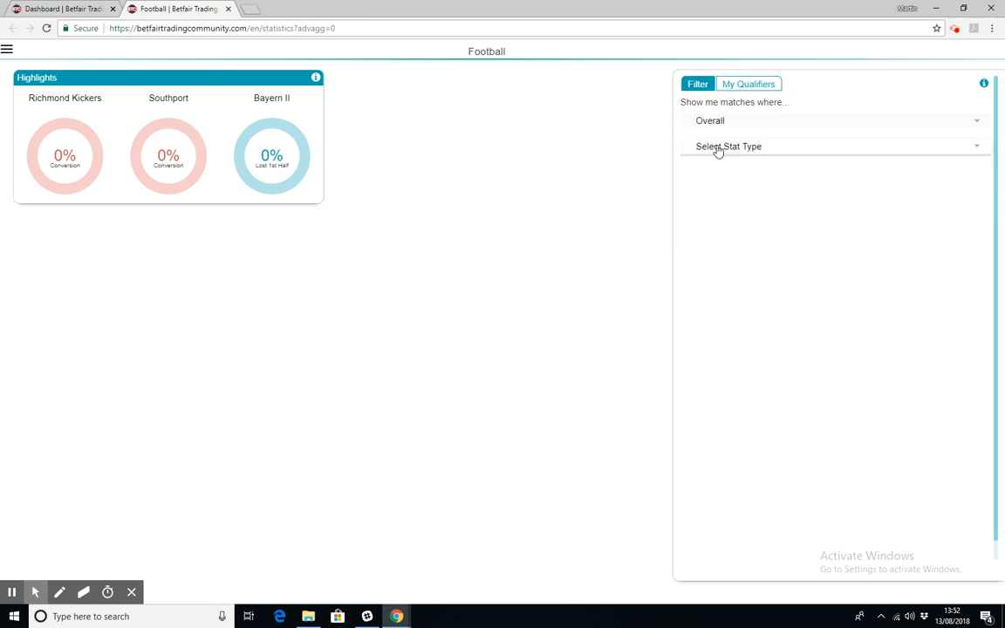
left_click(717, 149)
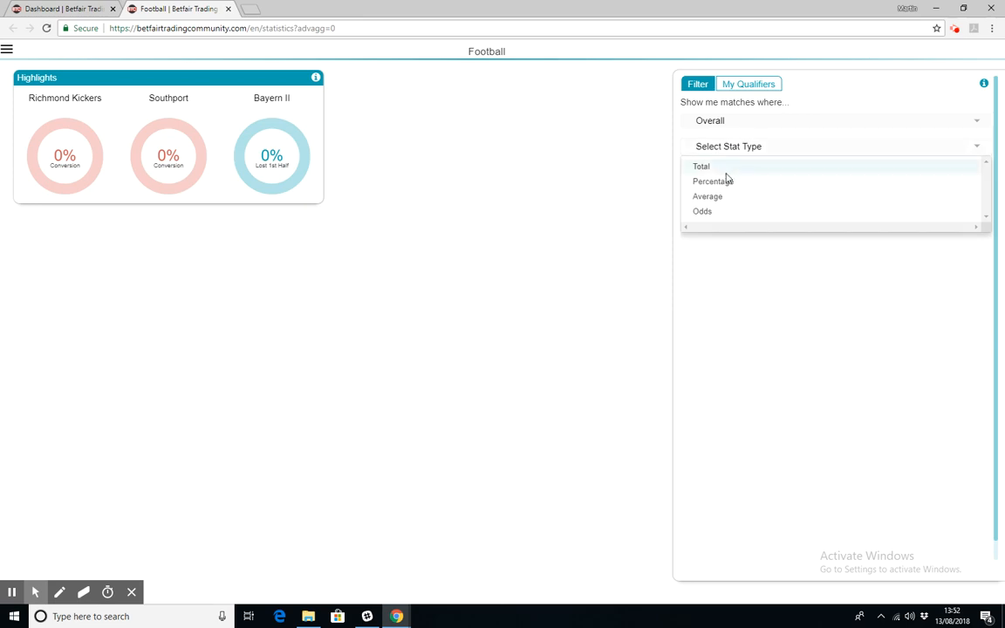
left_click(724, 167)
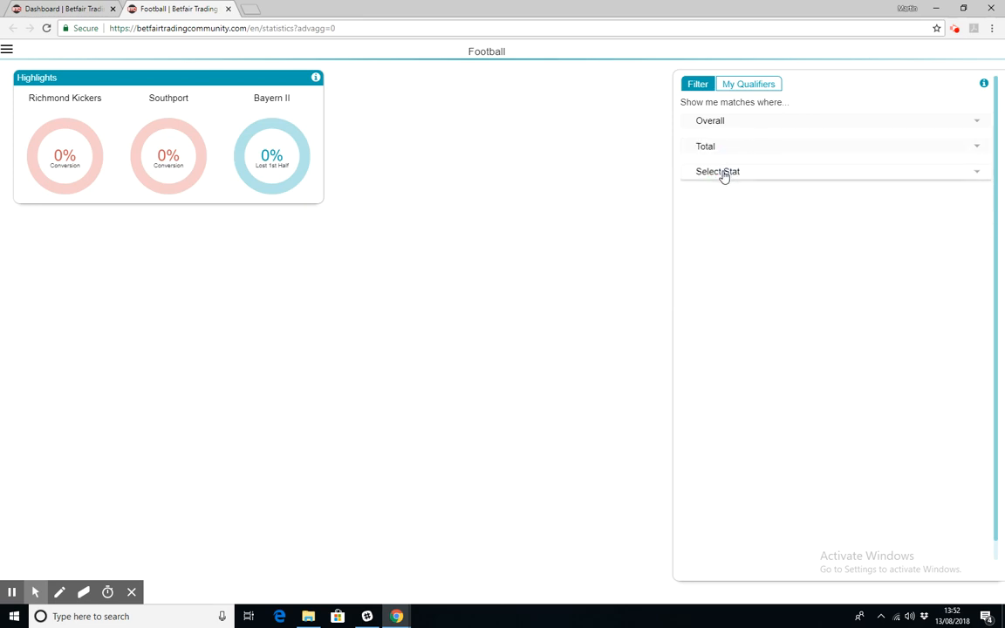
left_click(722, 172)
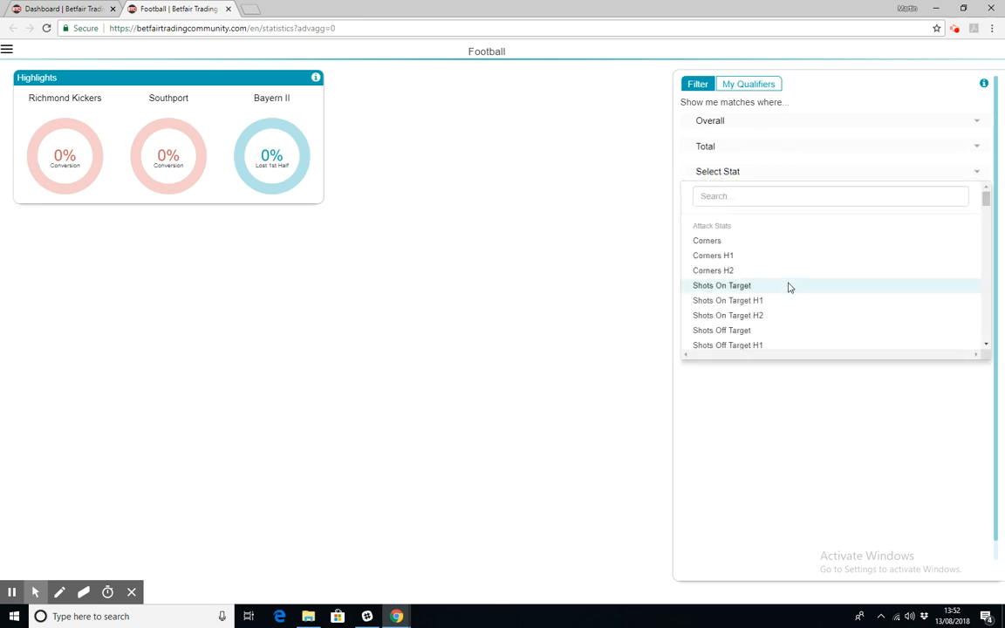
scroll(786, 285, "down", 8)
scroll(788, 286, "down", 10)
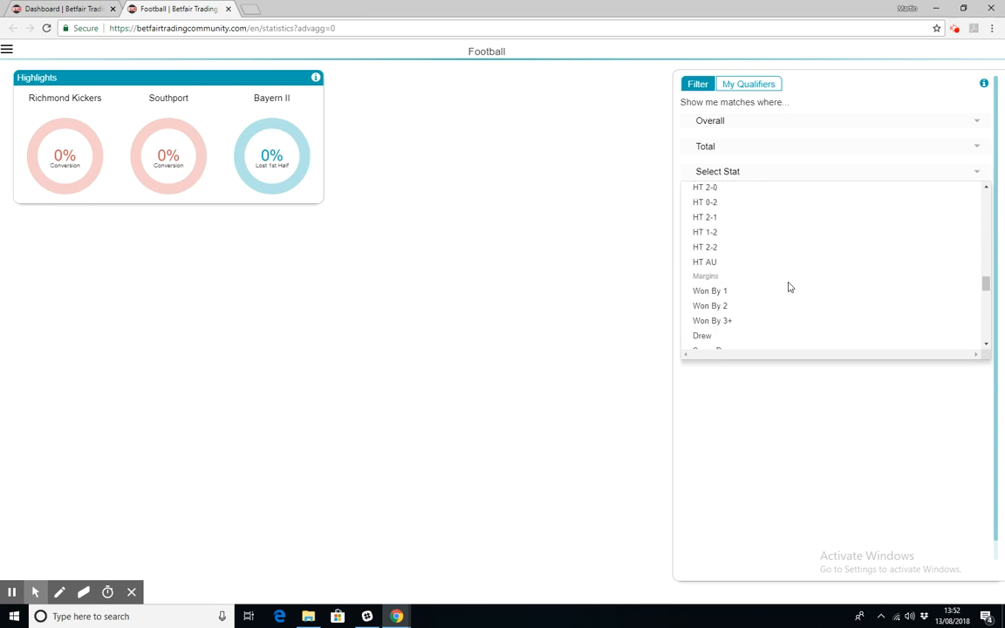
scroll(788, 287, "down", 10)
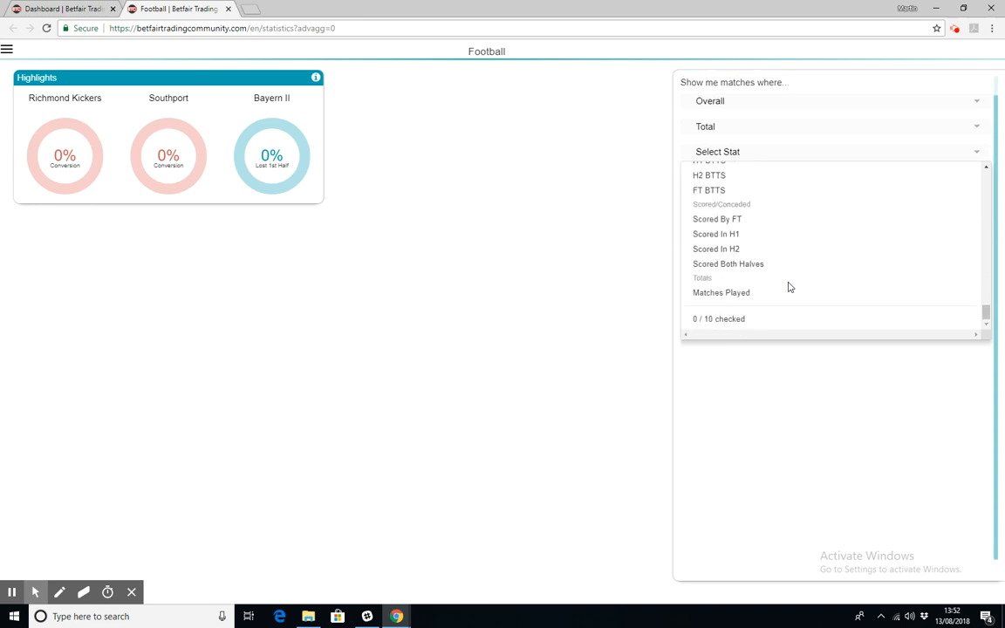
left_click(740, 292)
left_click(783, 347)
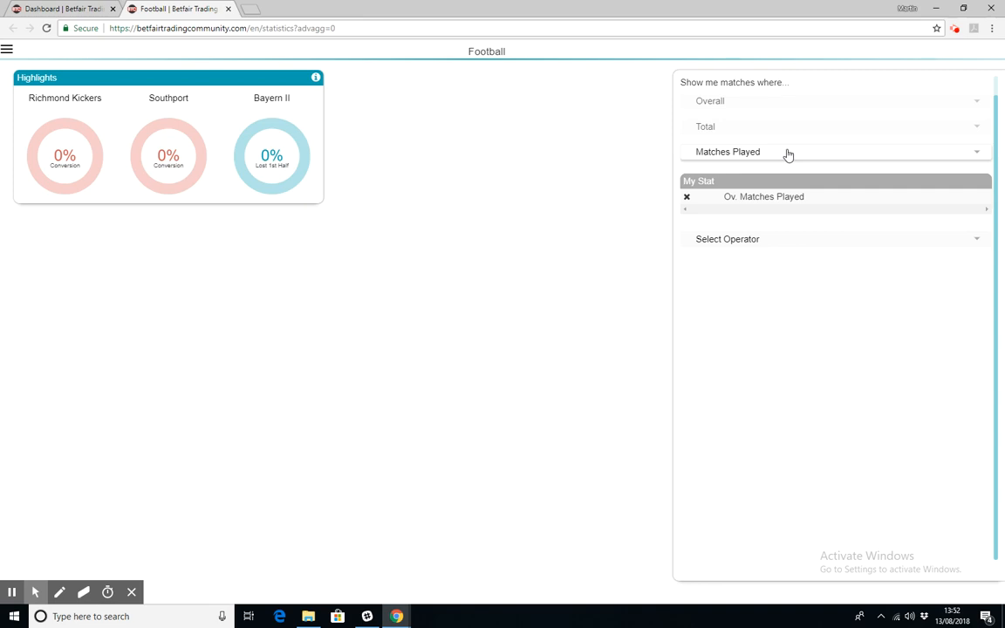
Require Matches Played to be greater than or equal to 10 and add it to the filter's criteria
left_click(778, 246)
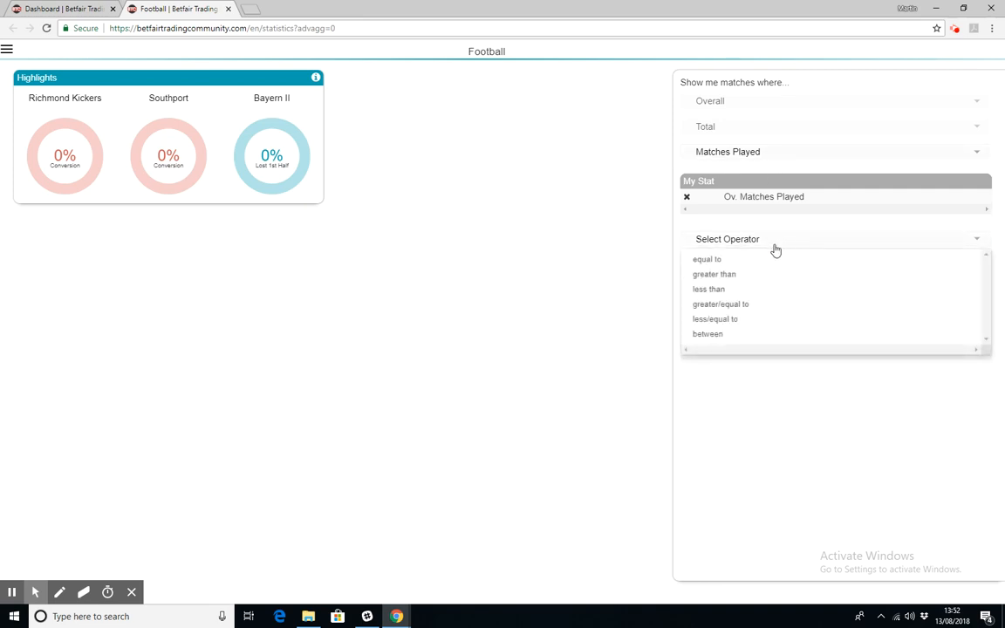
left_click(749, 304)
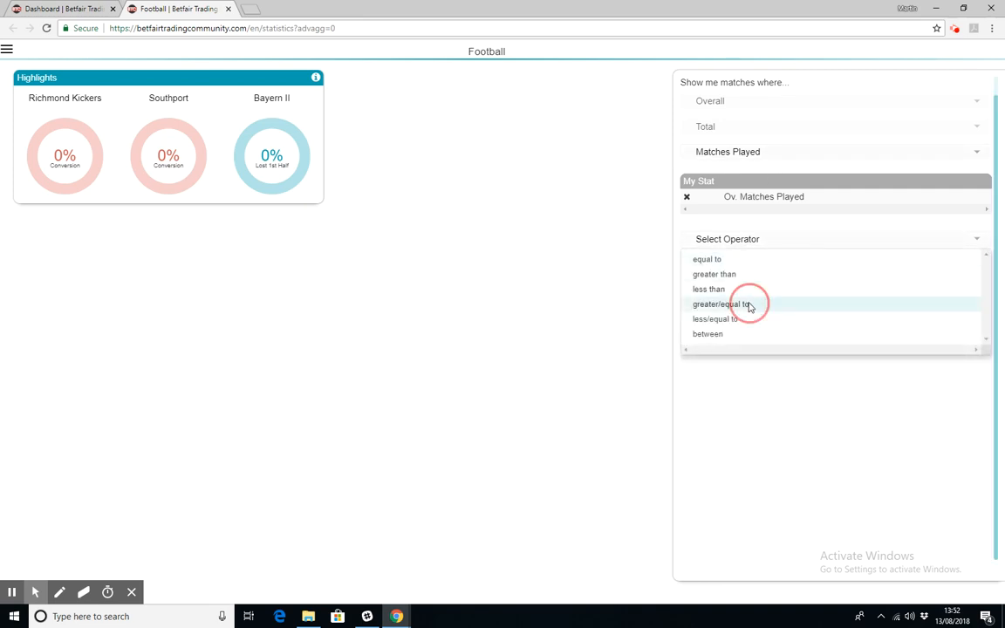
left_click(737, 264)
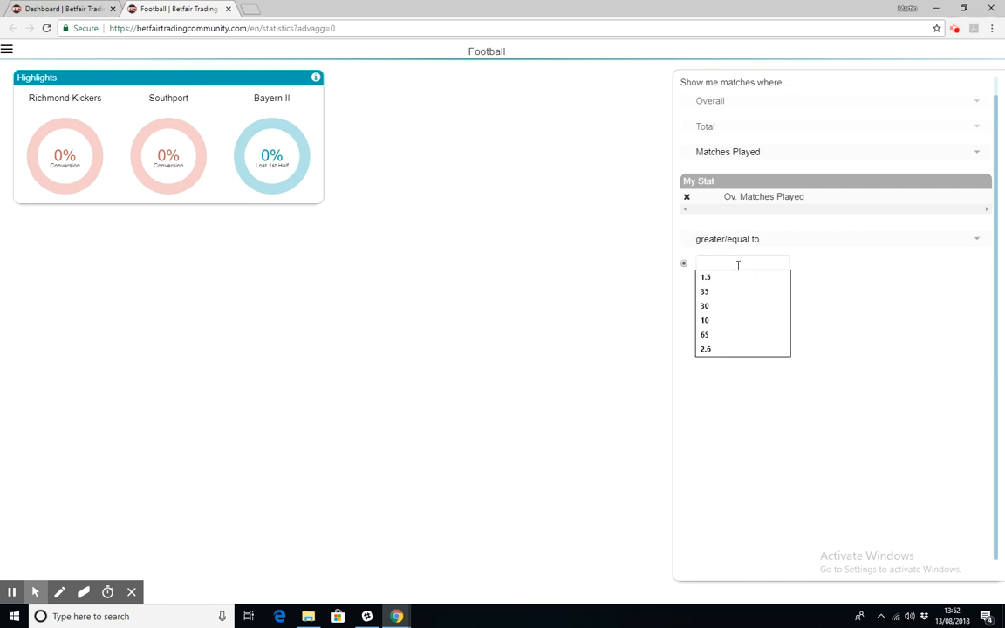
type("10")
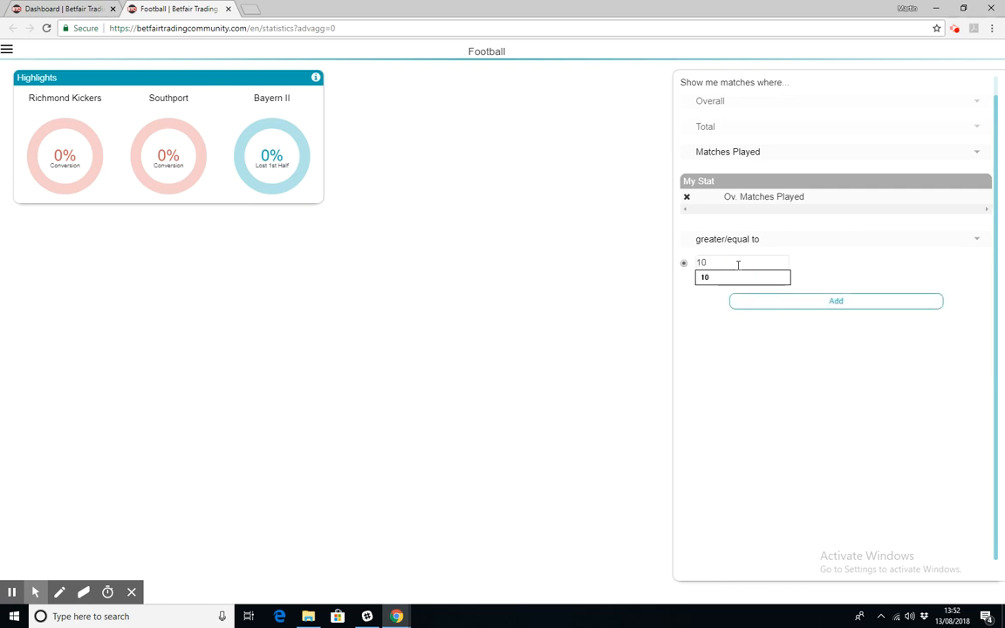
left_click(826, 302)
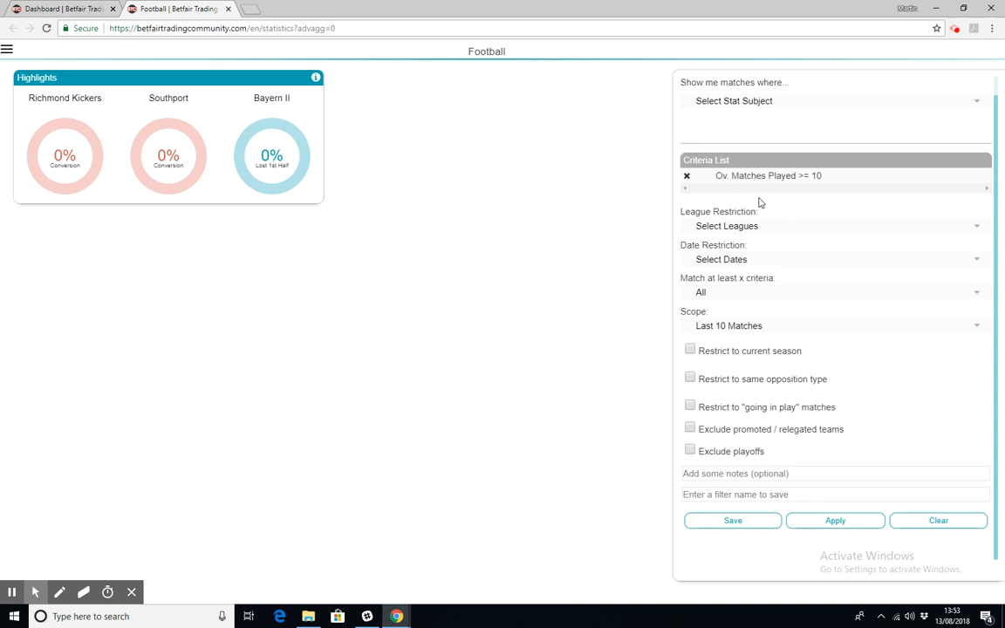
Start a second criterion with the subject Overall, the stat type Percentage and the stat FT Over 2.5
left_click(737, 103)
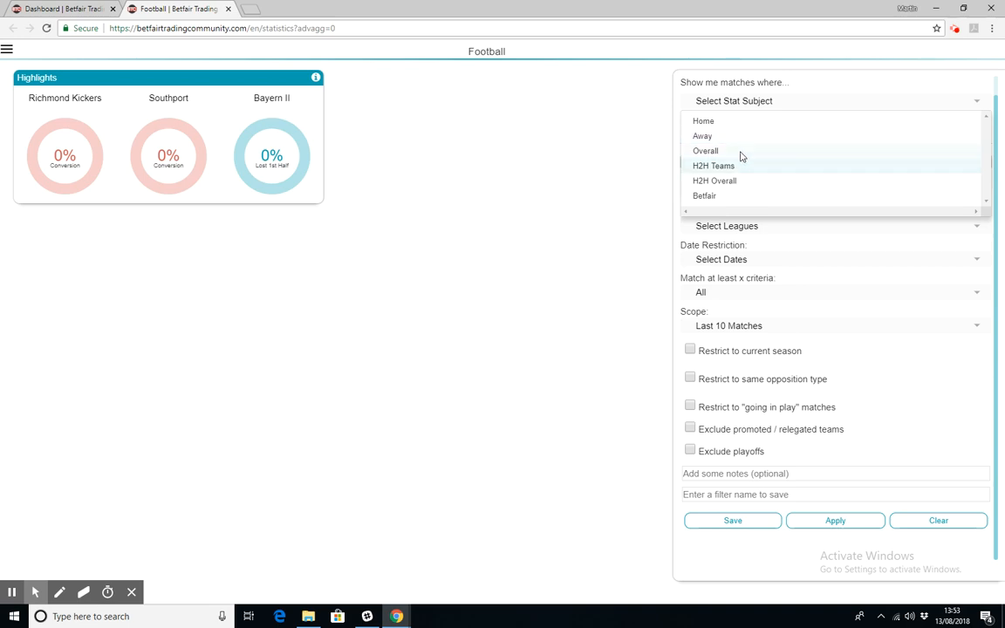
left_click(740, 151)
left_click(733, 133)
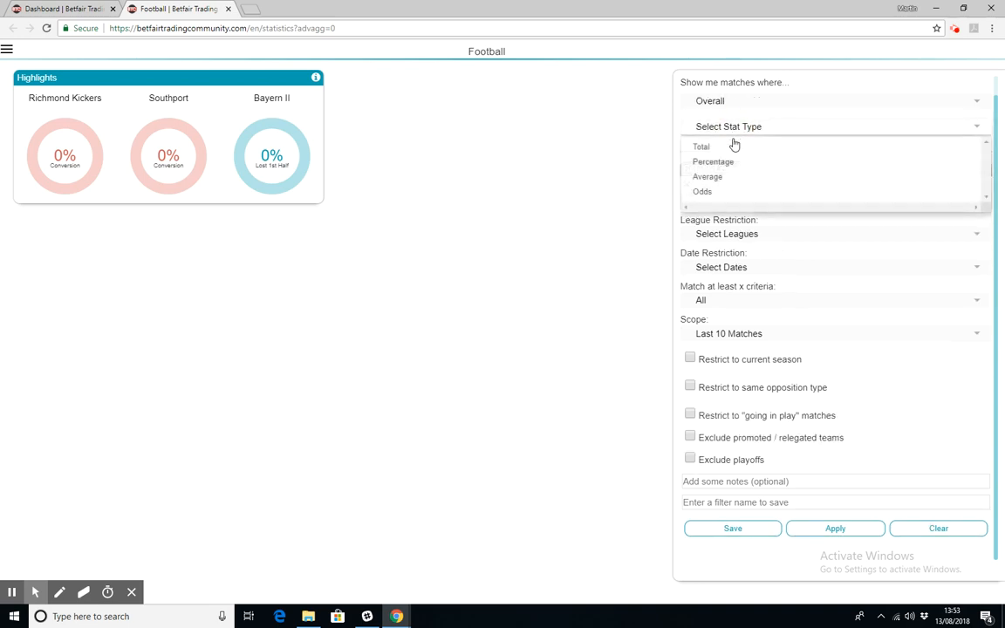
left_click(740, 159)
left_click(739, 157)
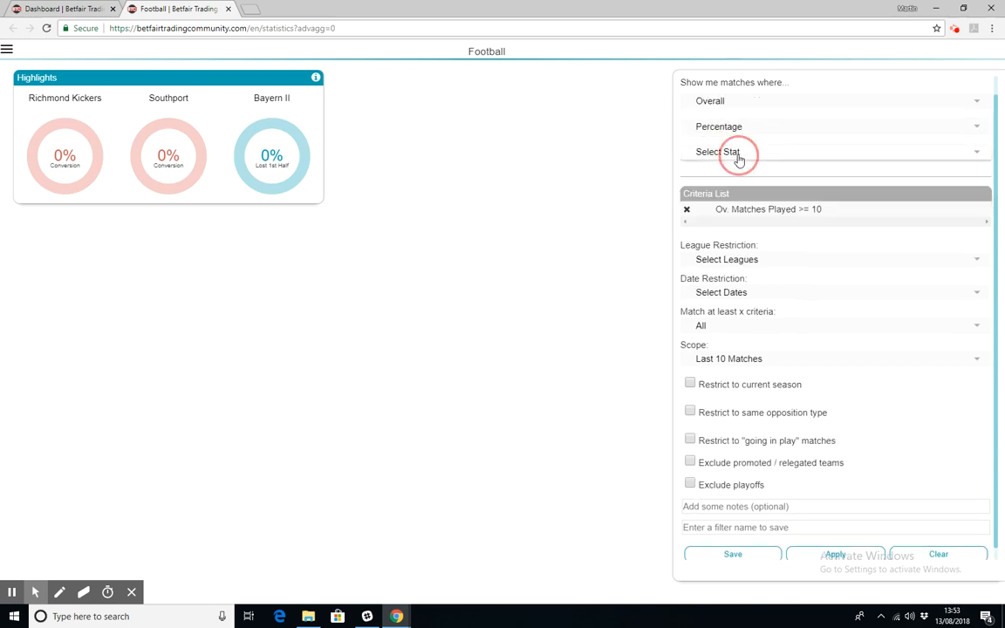
scroll(794, 270, "down", 1)
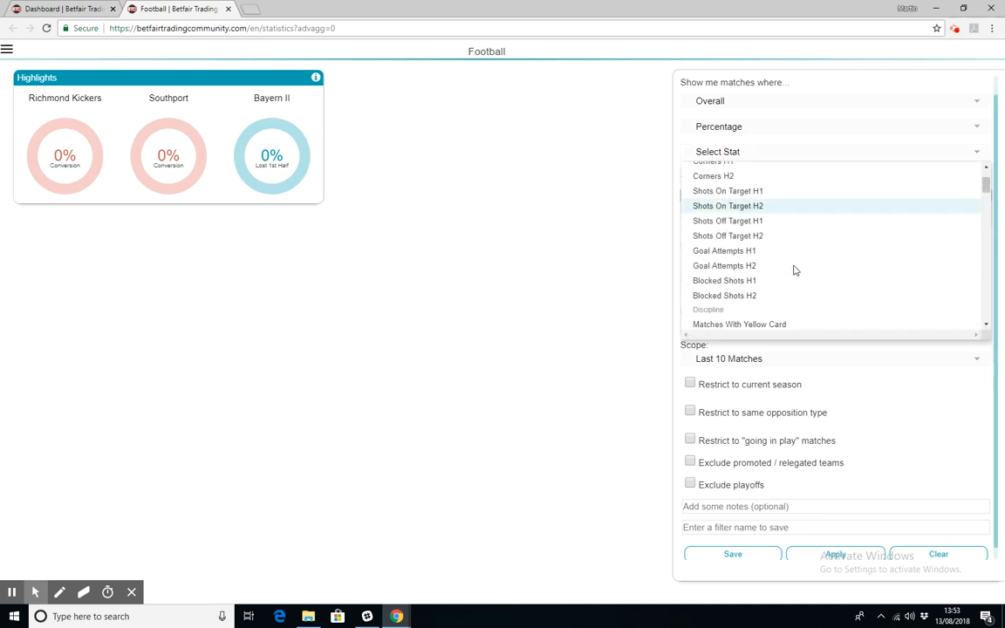
scroll(793, 270, "down", 10)
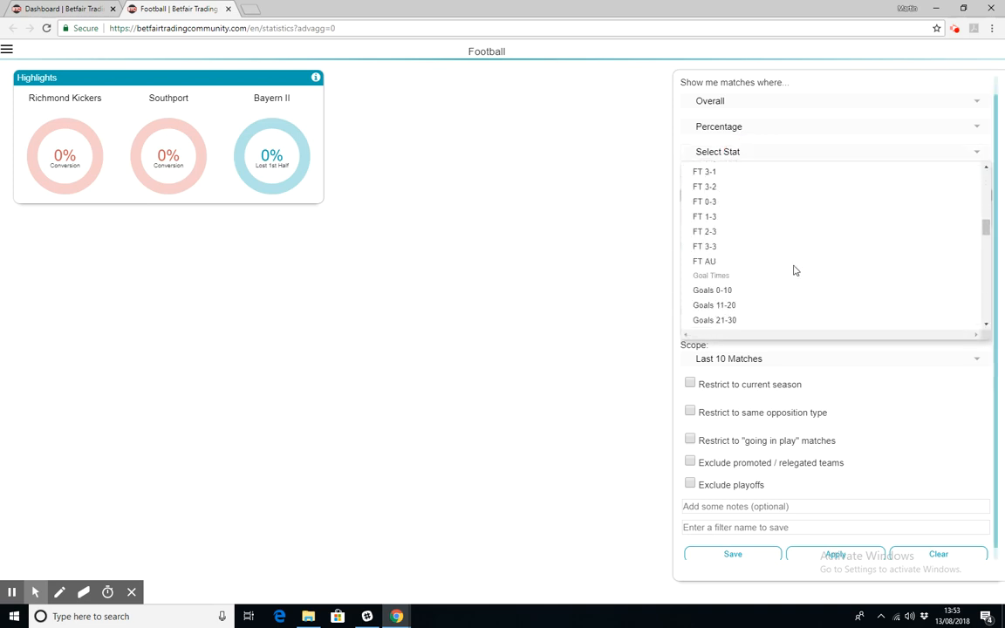
scroll(793, 270, "down", 10)
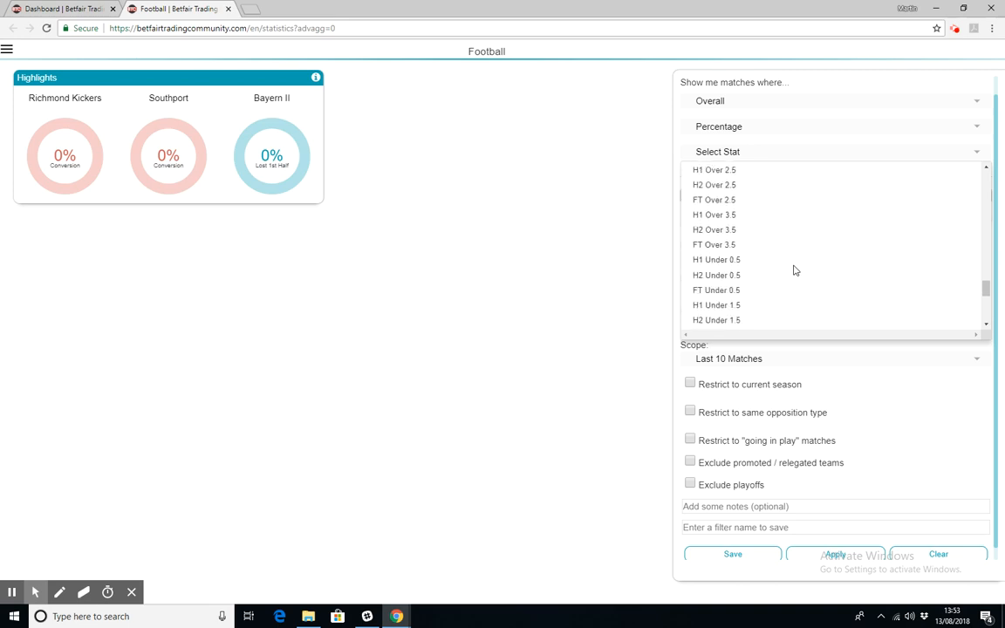
scroll(795, 270, "down", 2)
scroll(795, 270, "up", 2)
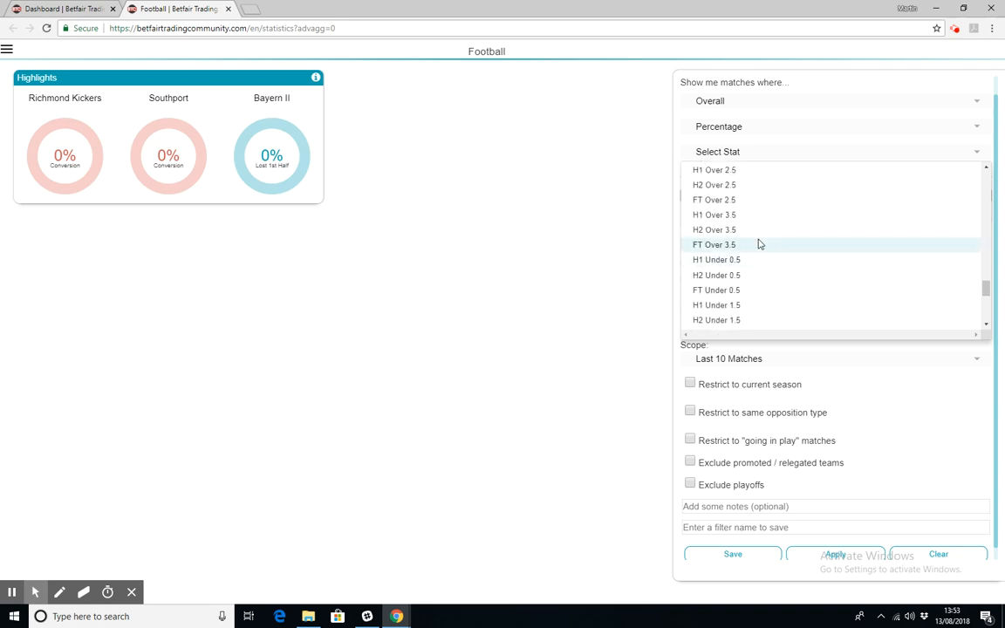
left_click(758, 202)
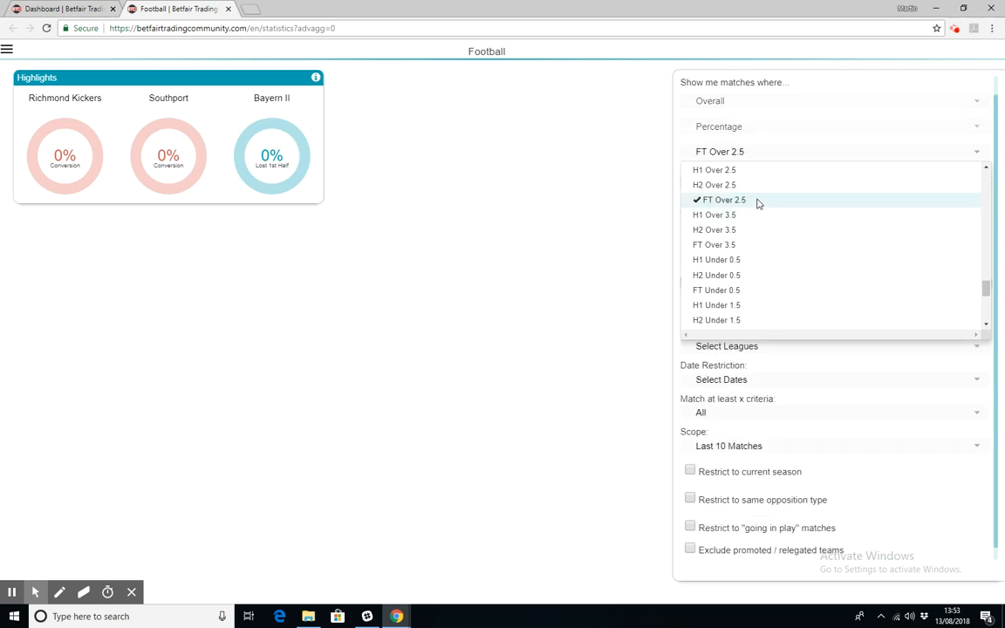
left_click(612, 242)
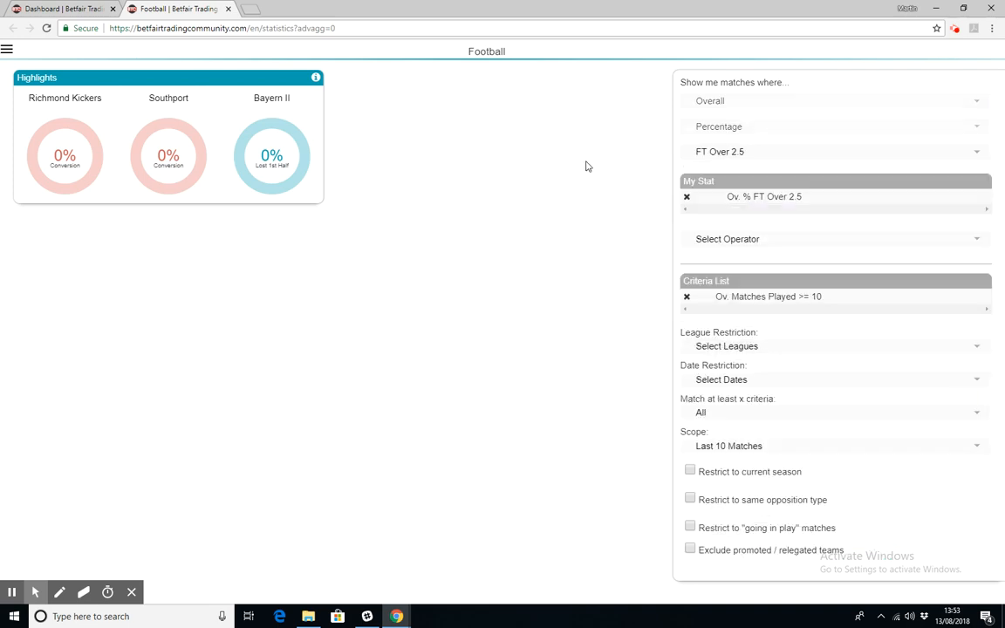
Require the FT Over 2.5 percentage to be greater than or equal to 65 and add it to the criteria list
left_click(713, 241)
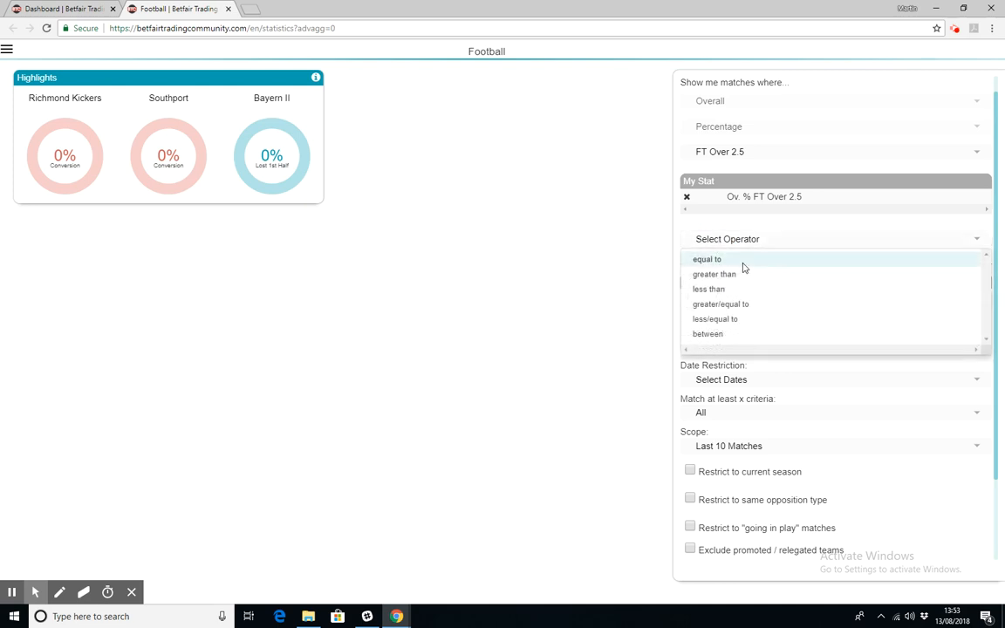
left_click(744, 313)
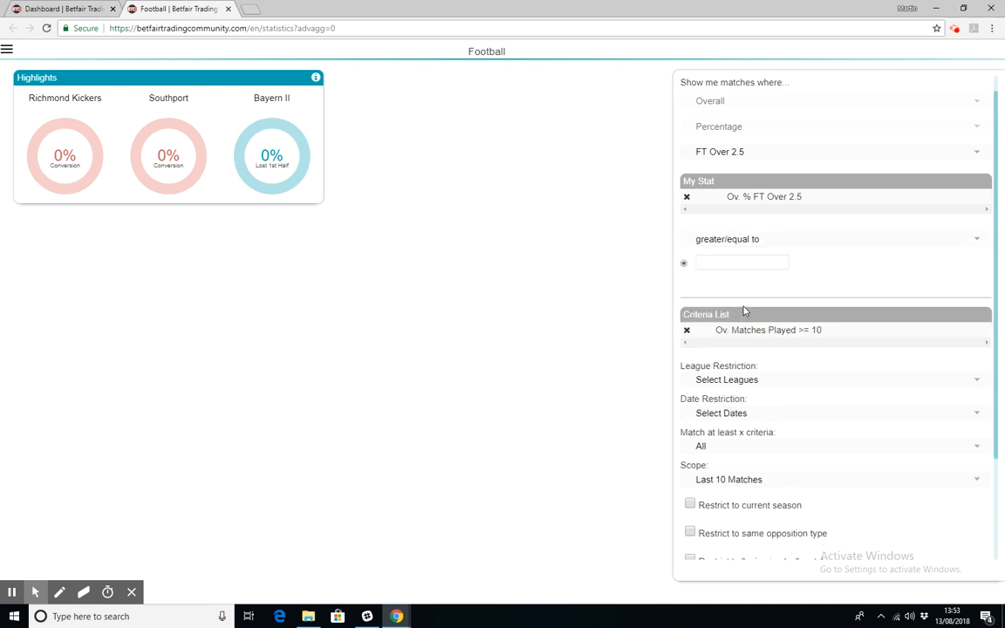
left_click(722, 262)
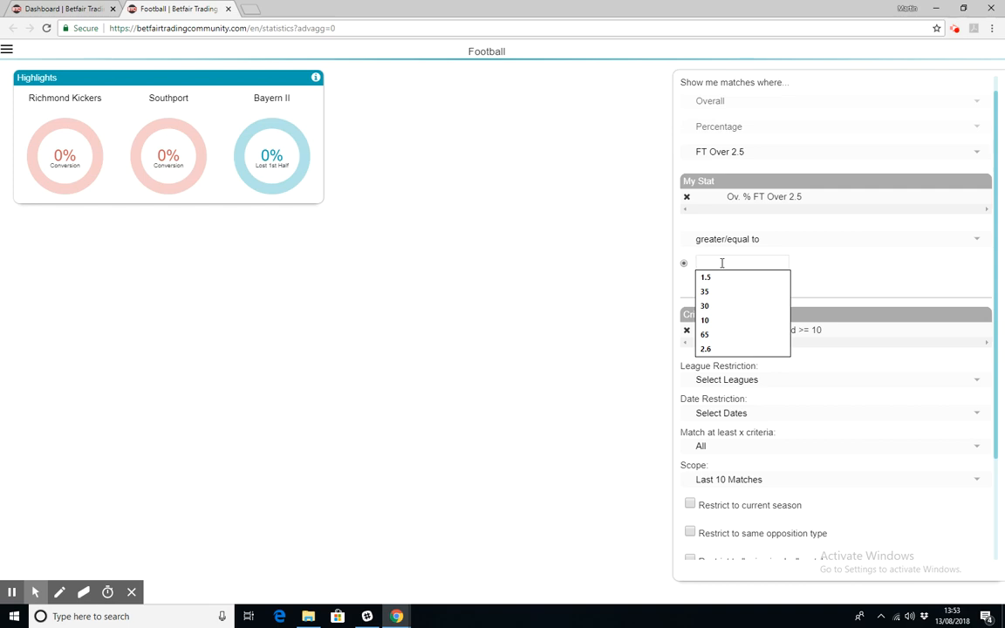
type("65")
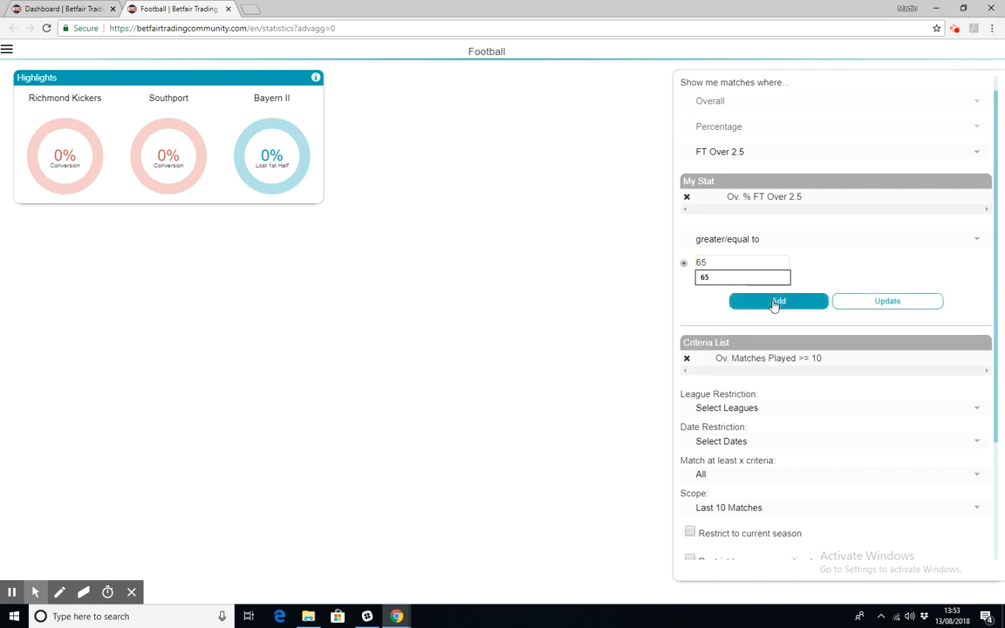
left_click(774, 302)
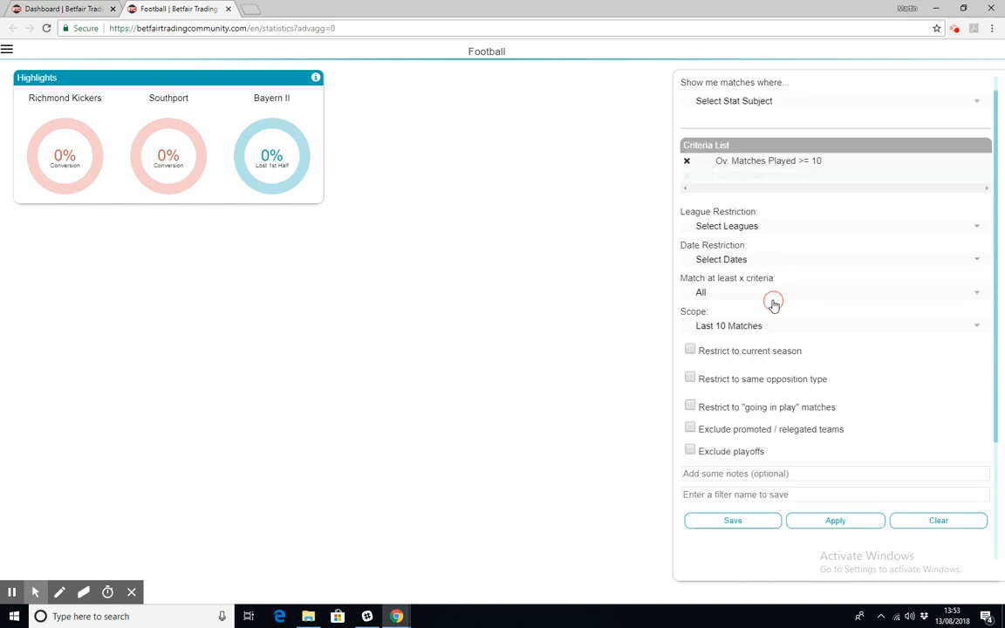
Look through the league restriction options without choosing any league
left_click(748, 228)
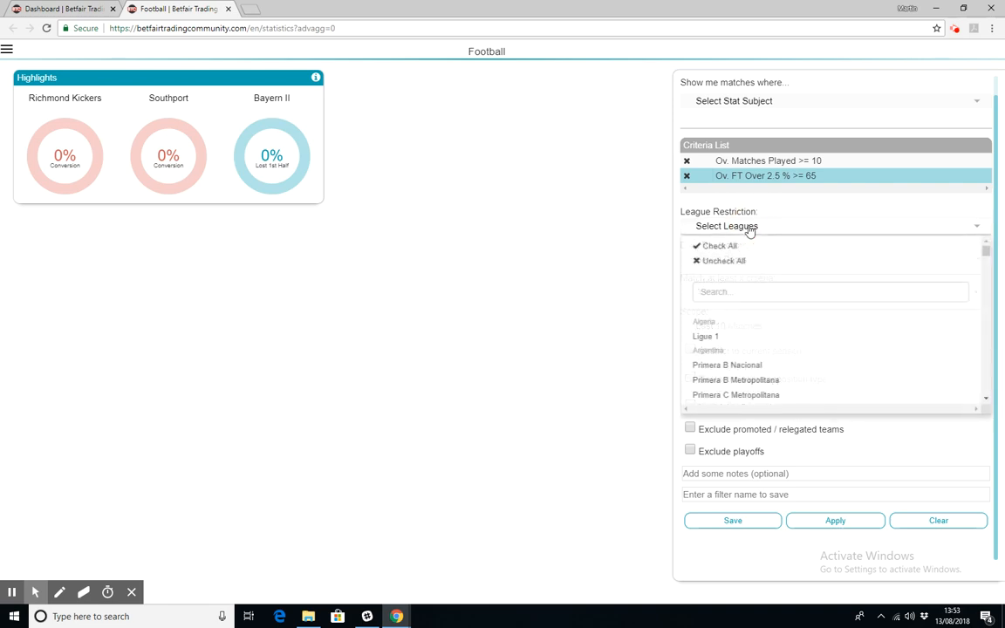
scroll(742, 336, "down", 2)
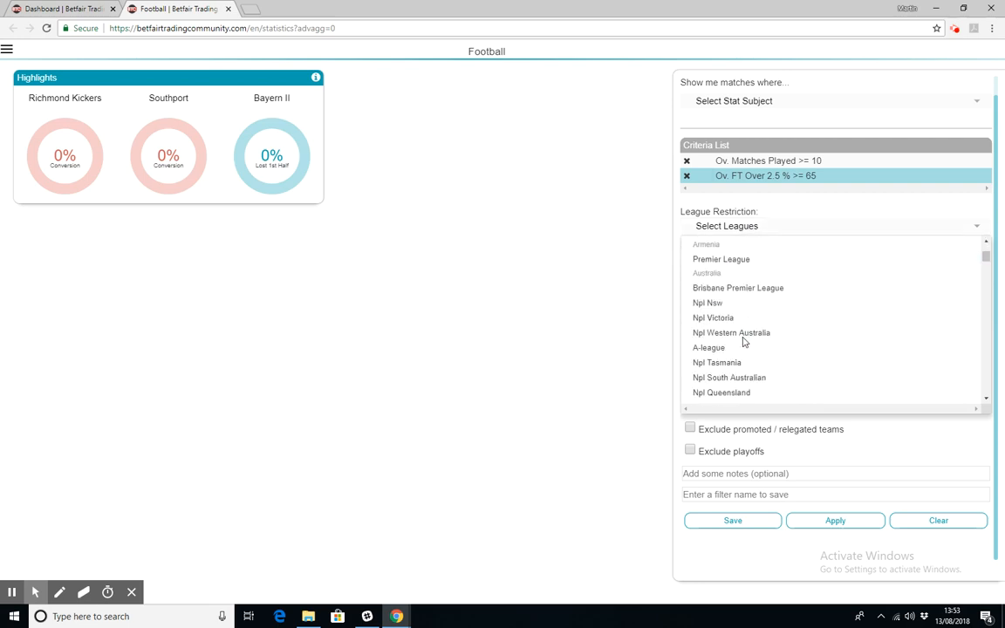
scroll(742, 337, "up", 3)
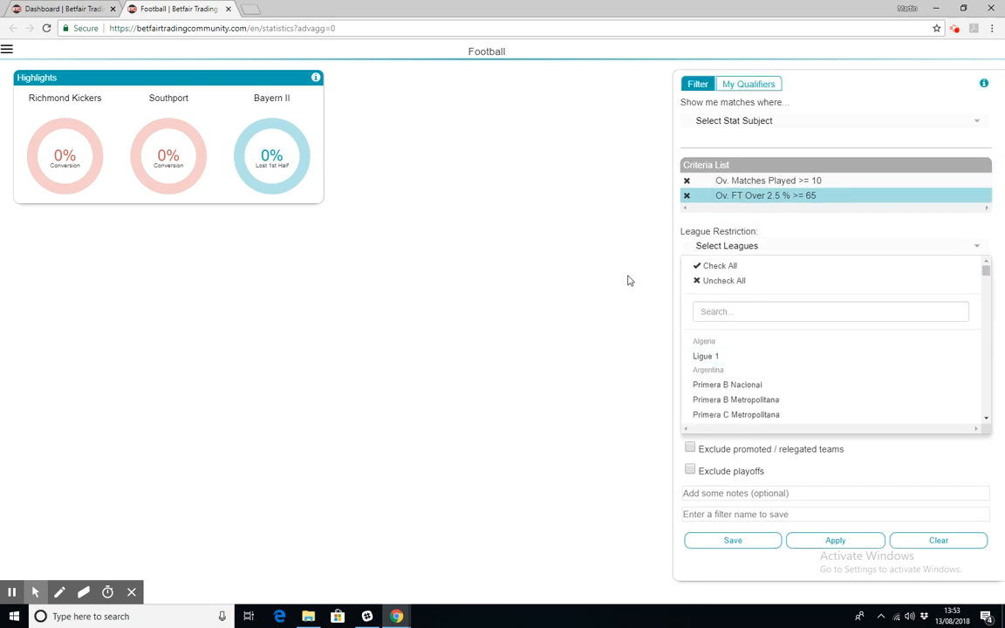
left_click(627, 279)
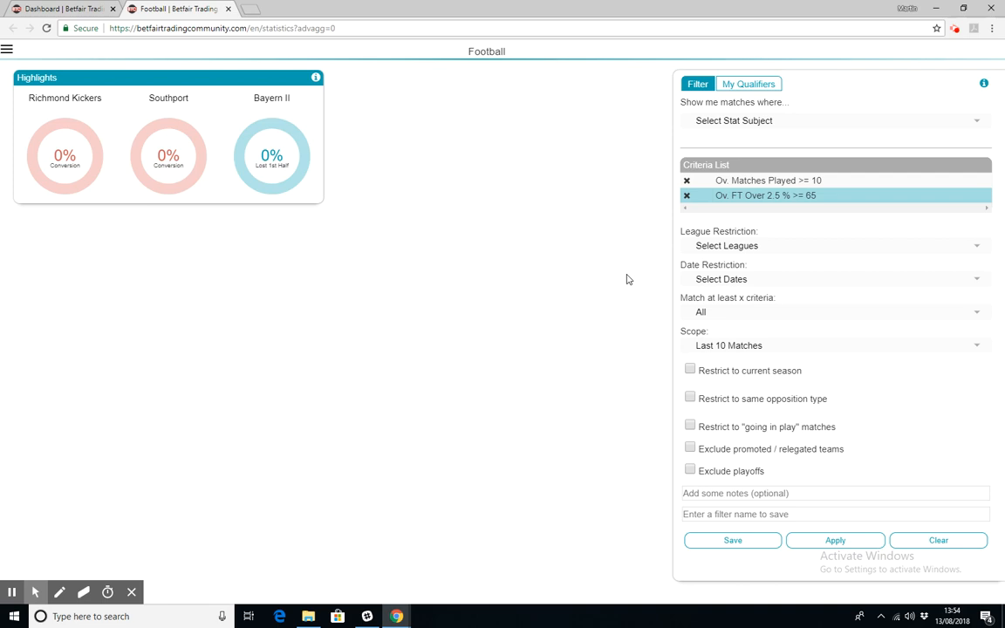
left_click(719, 250)
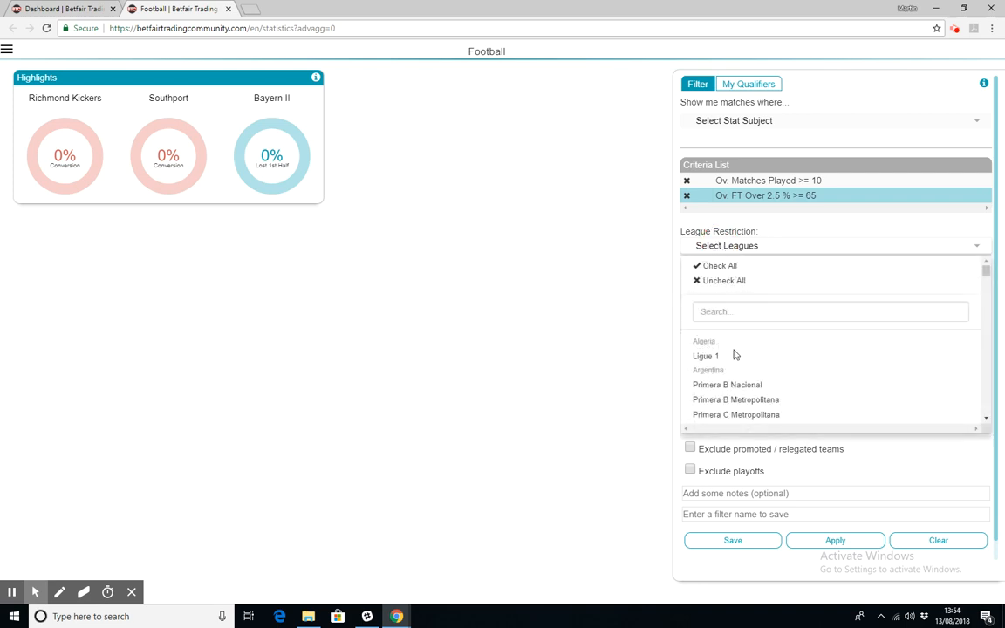
left_click(531, 280)
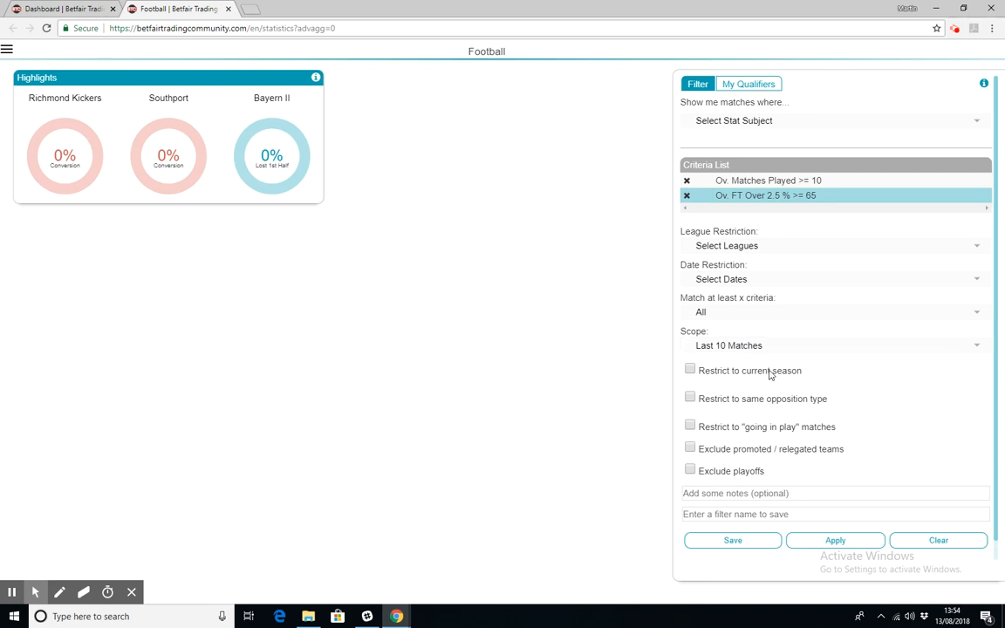
Restrict the filter to the current season and exclude playoffs
left_click(691, 371)
left_click(694, 475)
Name the filter with the owner's first name plus "Over 2.5", add the note "Odds must be above 1.80 to qualify", and save it
left_click(731, 515)
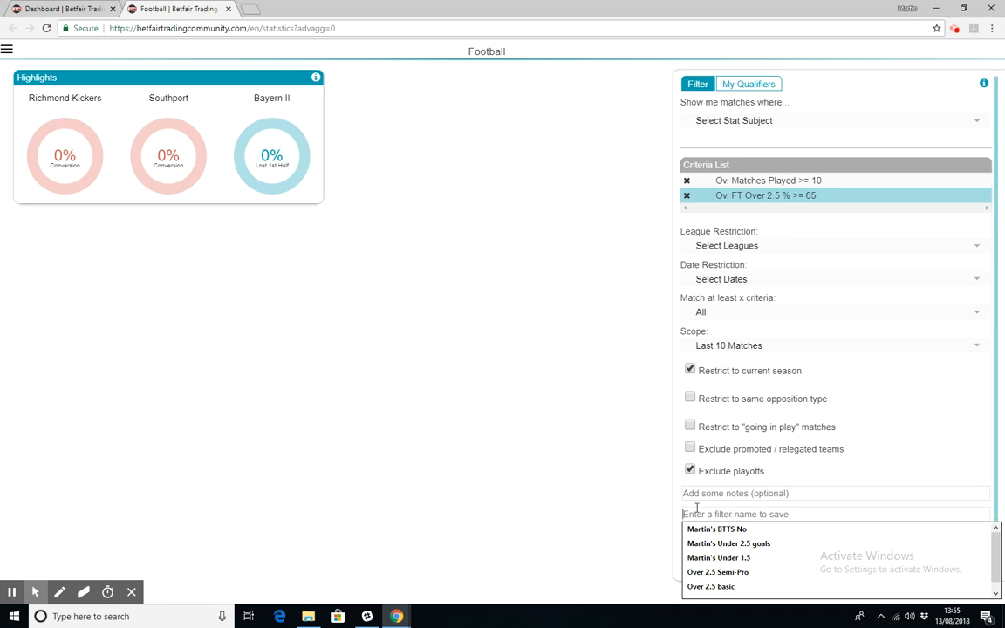
type("Martin's ")
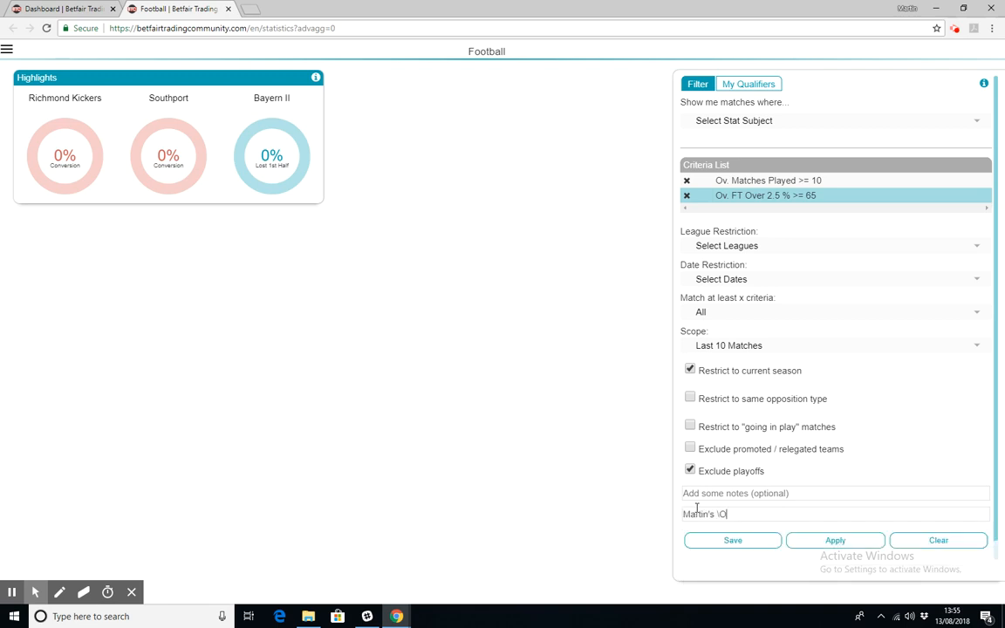
type("Over 2.5")
left_click(717, 493)
type("Odds must")
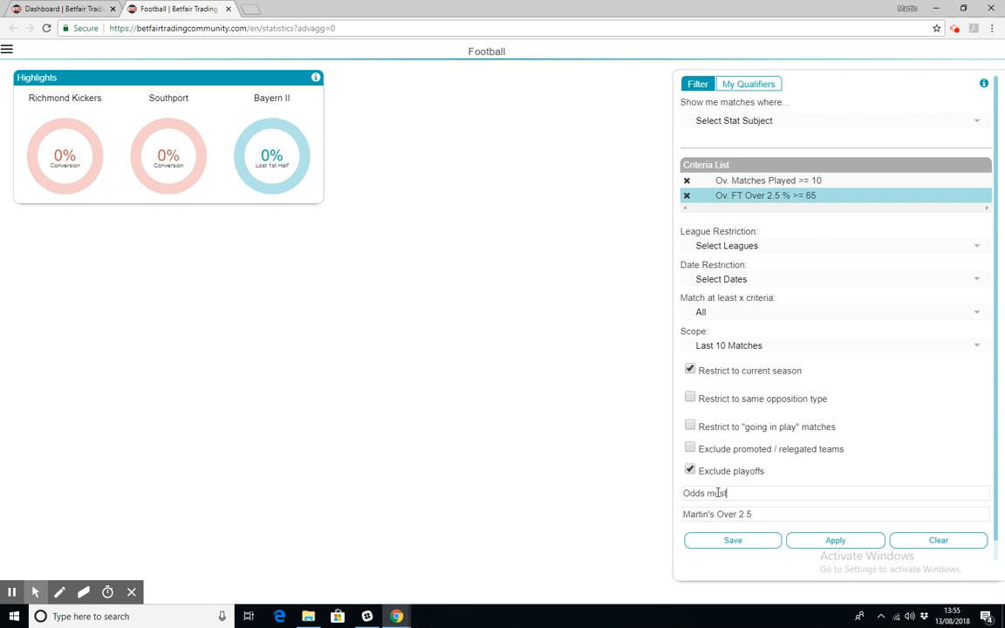
type(" be above 1.80 to qualify")
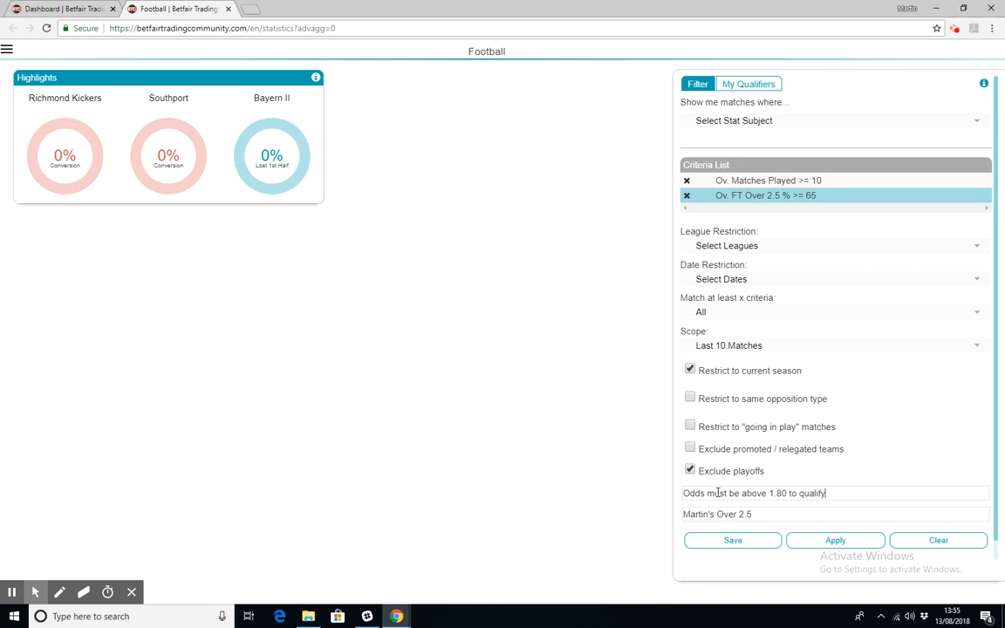
left_click(720, 539)
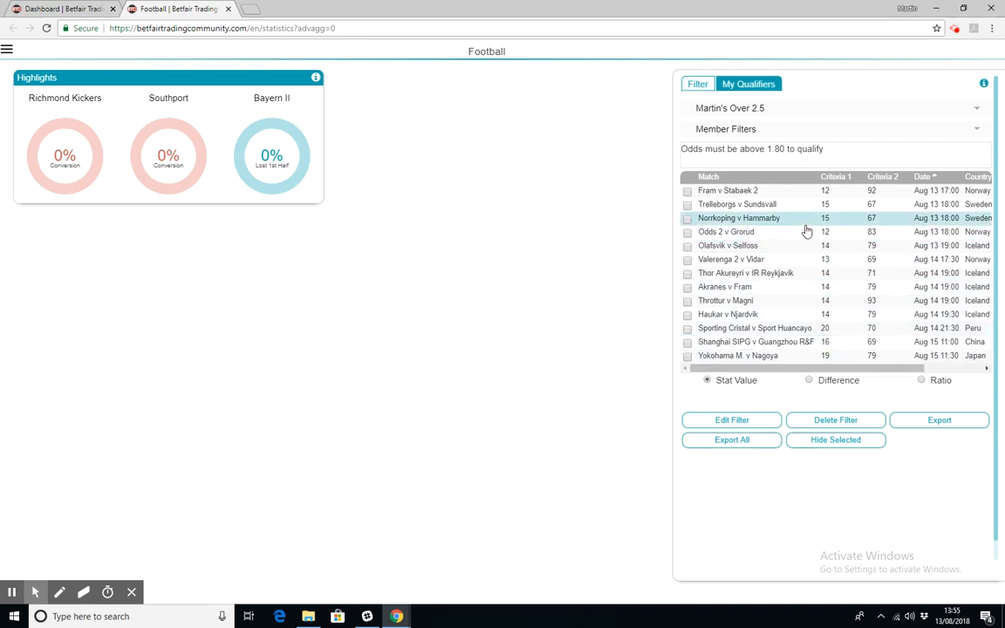
Examine the qualifying matches of the saved filter, including their criteria values, dates, countries and leagues
left_click(781, 371)
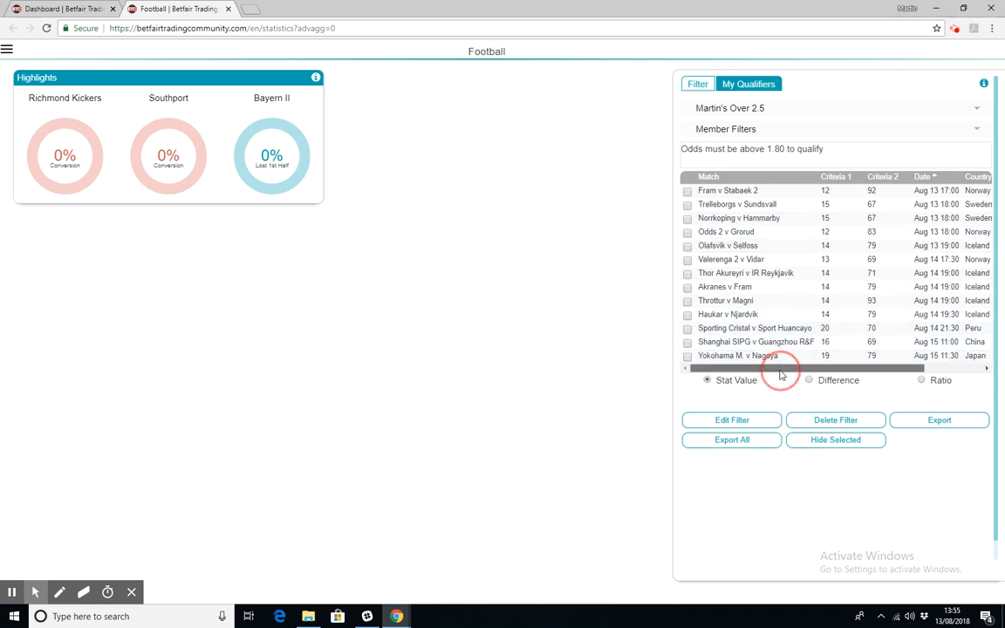
left_click_drag(781, 373, 846, 358)
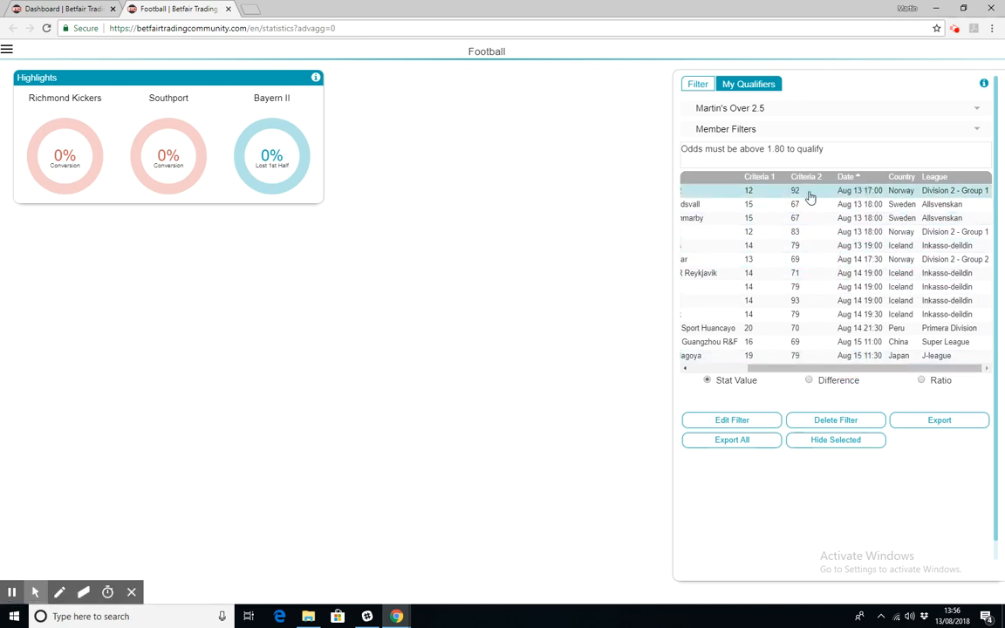
left_click(818, 370)
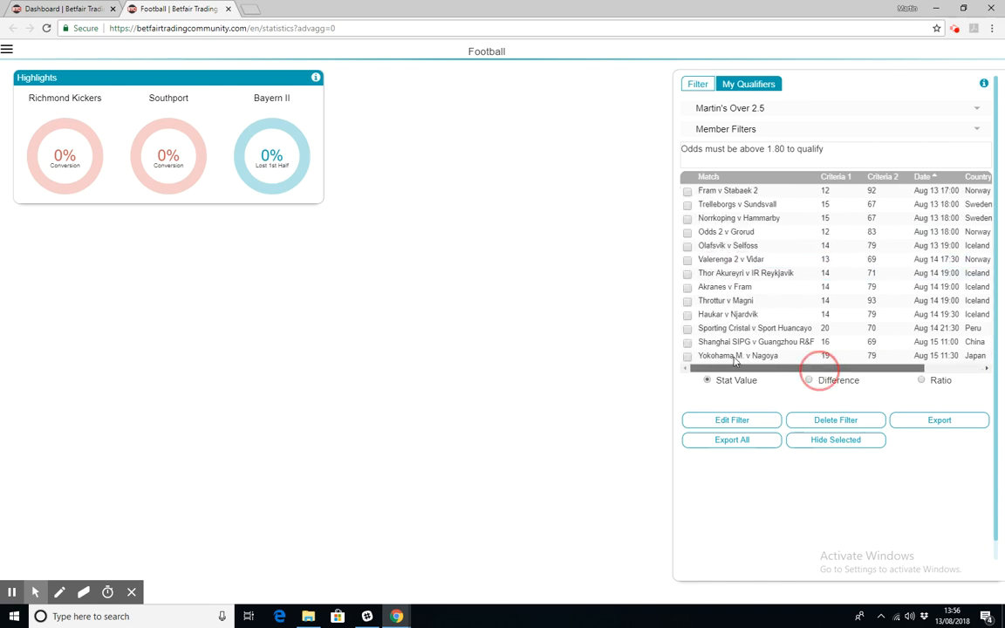